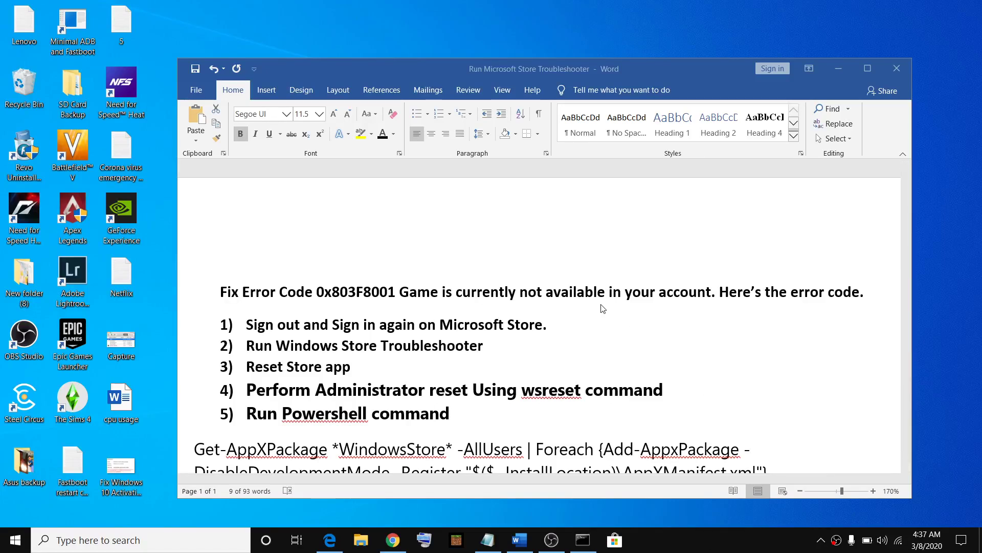
Highlight the error code 0x803F8001 in the document's heading and the first listed fix about signing out and in again
left_click_drag(243, 299, 324, 299)
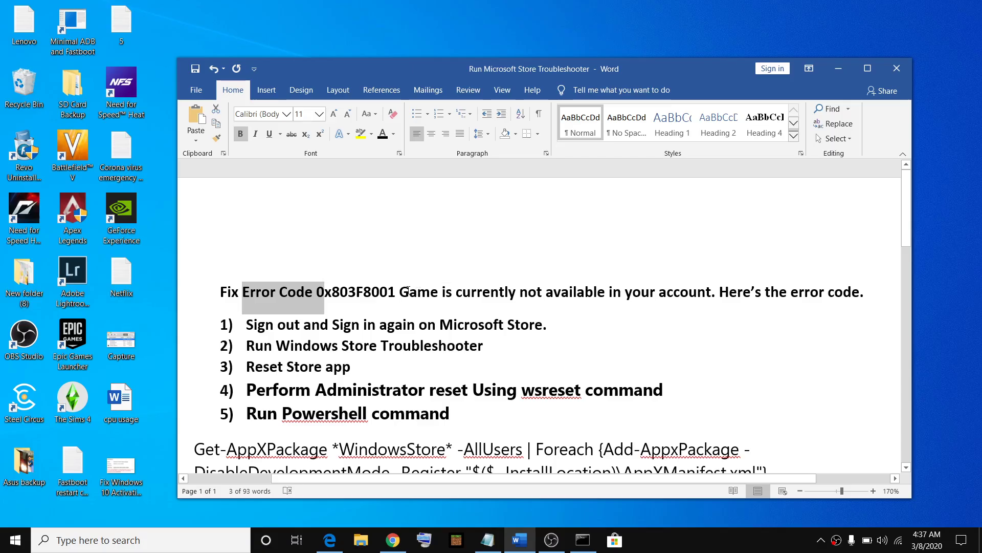
left_click_drag(400, 294, 438, 296)
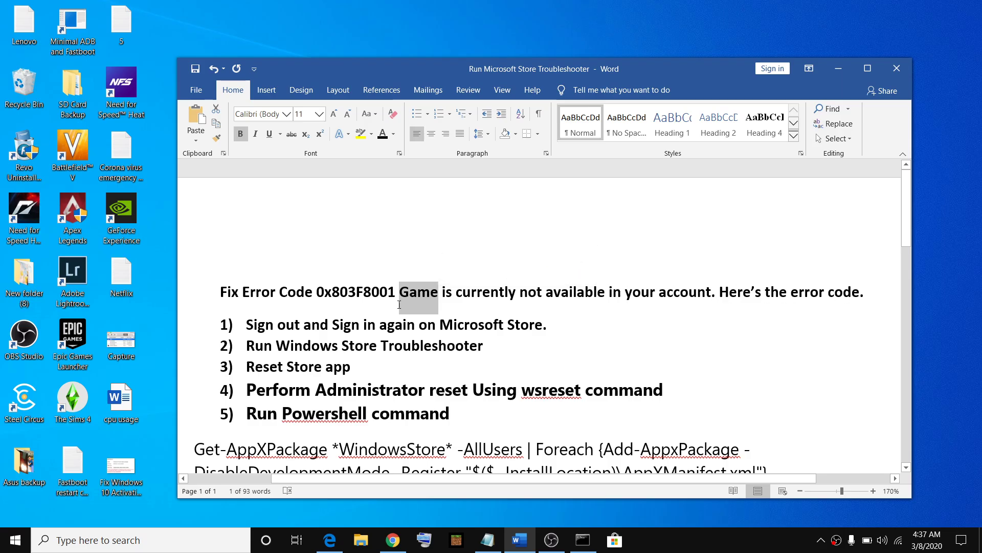
left_click_drag(325, 293, 395, 294)
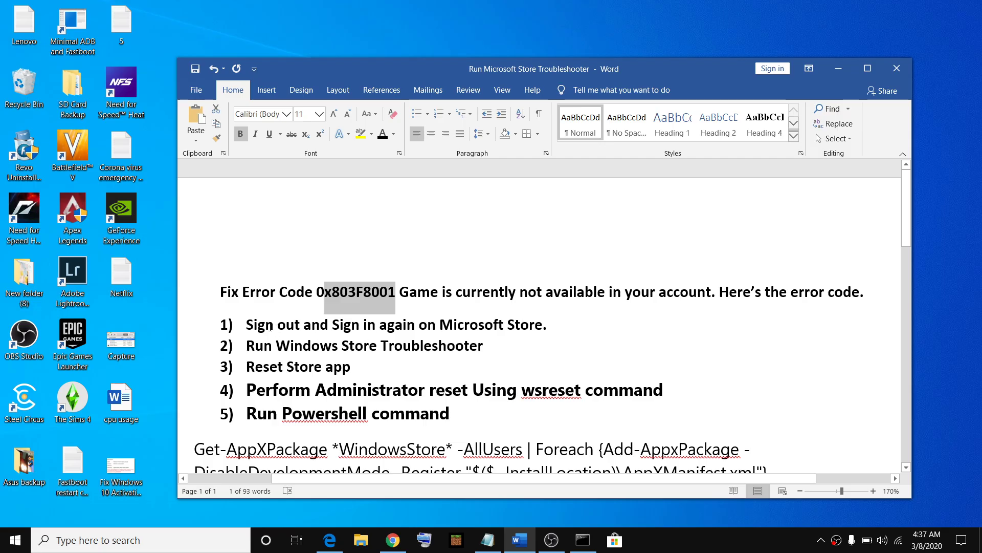
left_click_drag(246, 325, 543, 330)
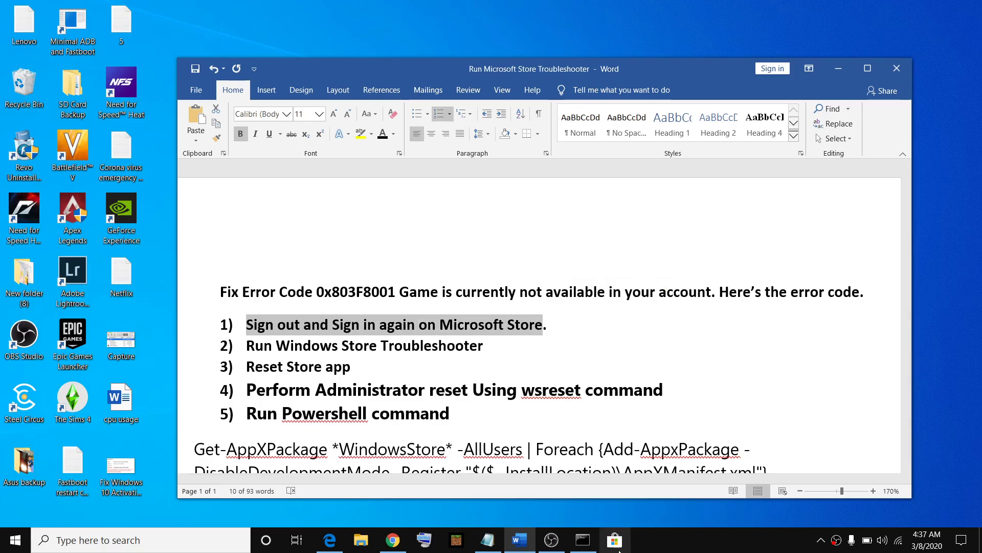
Switch to Microsoft Store and sign out of the Microsoft account added to the app
left_click(620, 541)
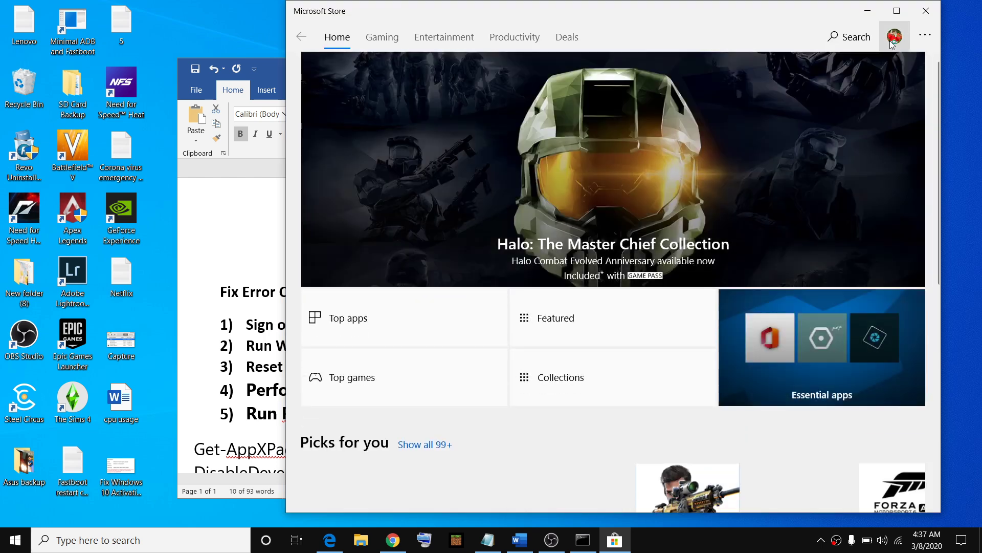
left_click(895, 41)
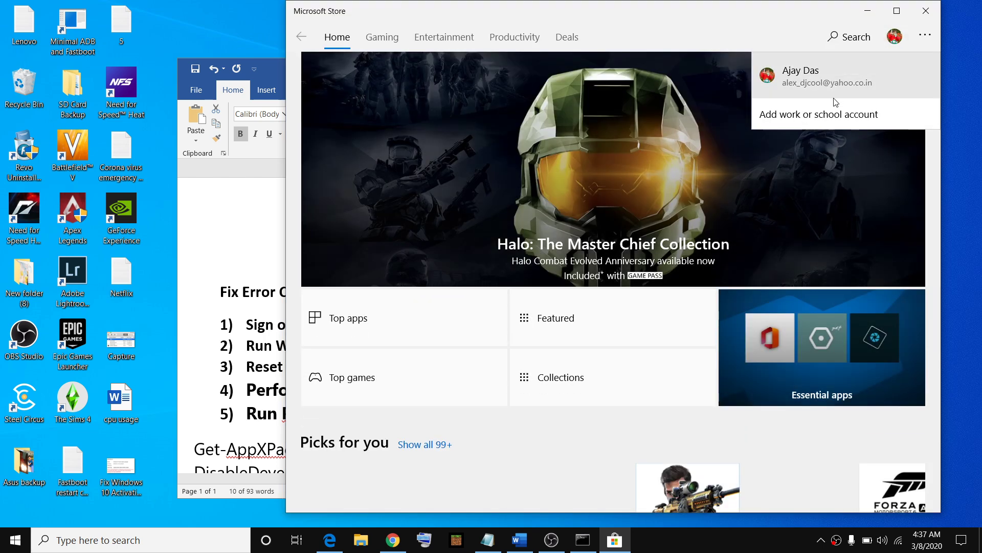
left_click(827, 78)
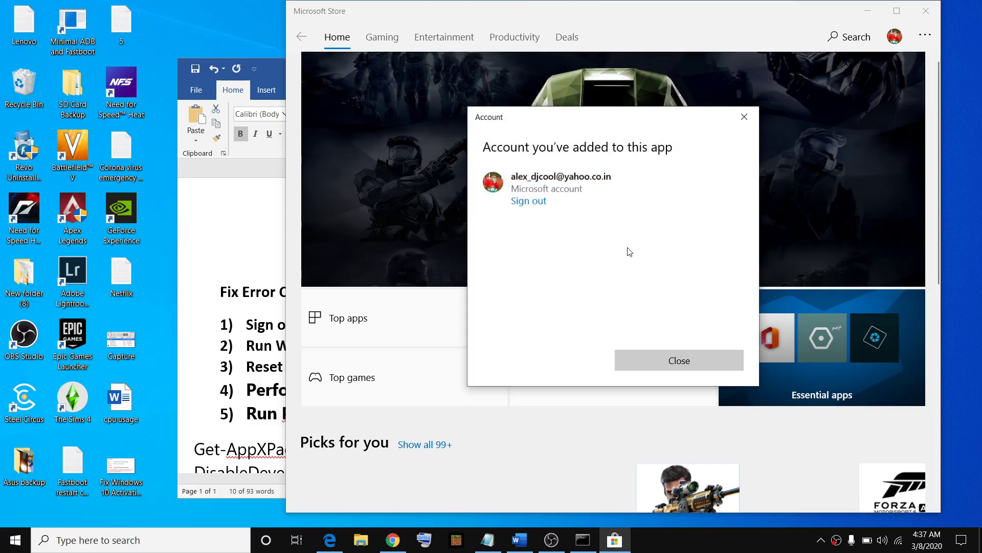
left_click(527, 200)
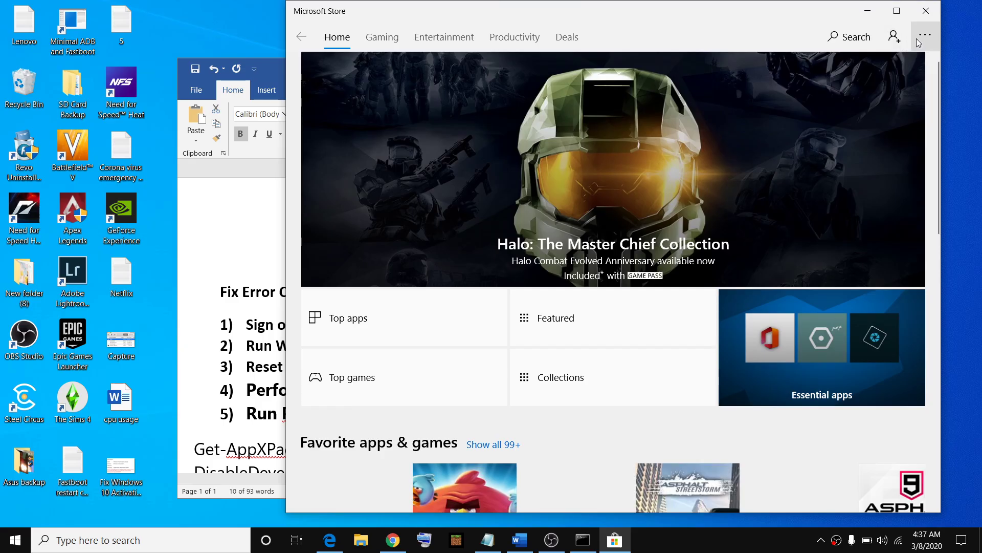
Sign back in to Microsoft Store with the same account, verifying with the account PIN, and minimize the store window
left_click(894, 37)
left_click(820, 76)
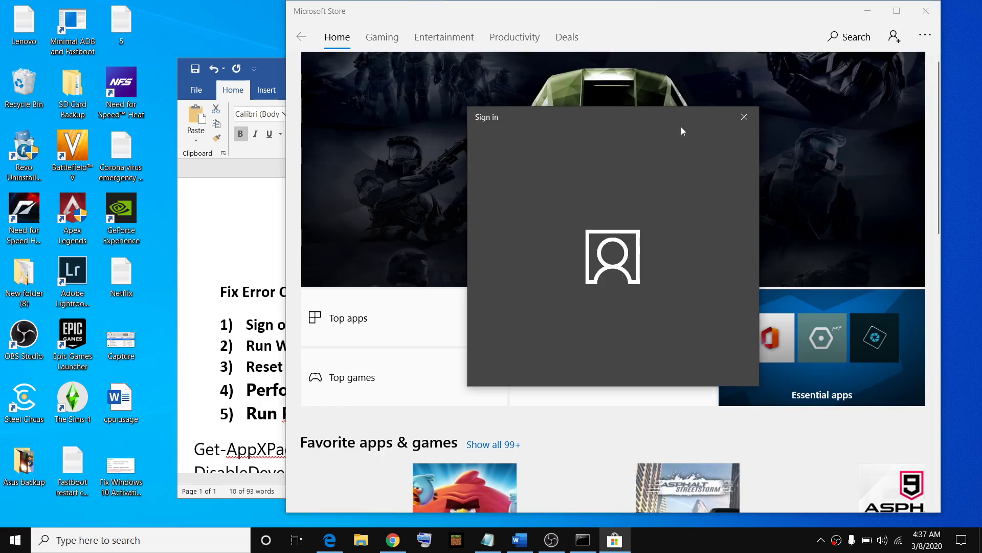
left_click(561, 211)
left_click(679, 361)
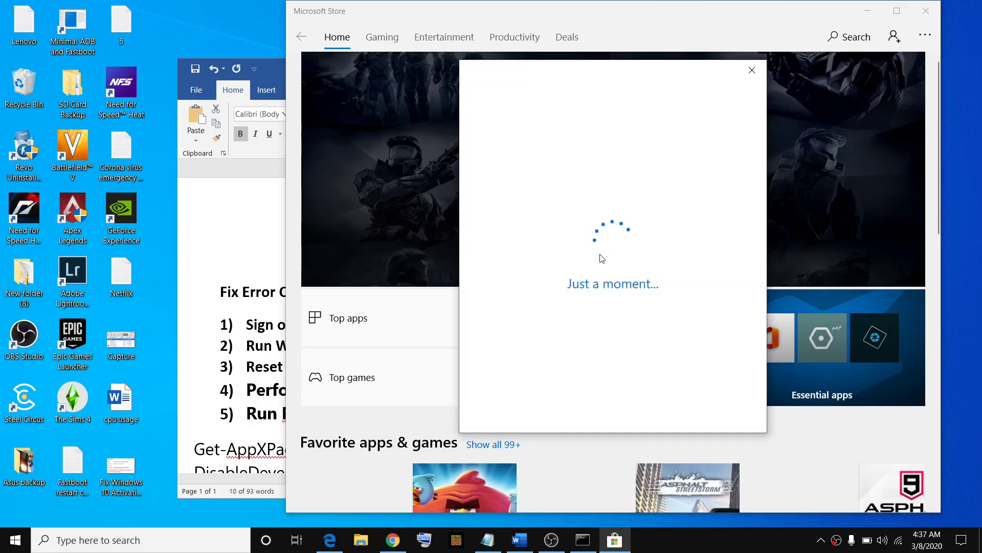
type("•")
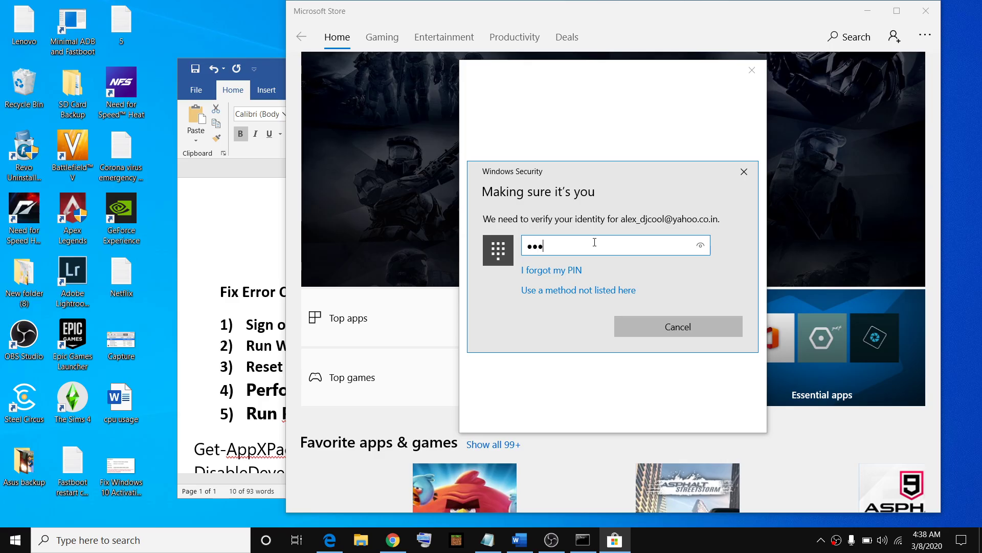
key("BackSpace")
key("BackSpace")
key("BackSpace")
type("••••")
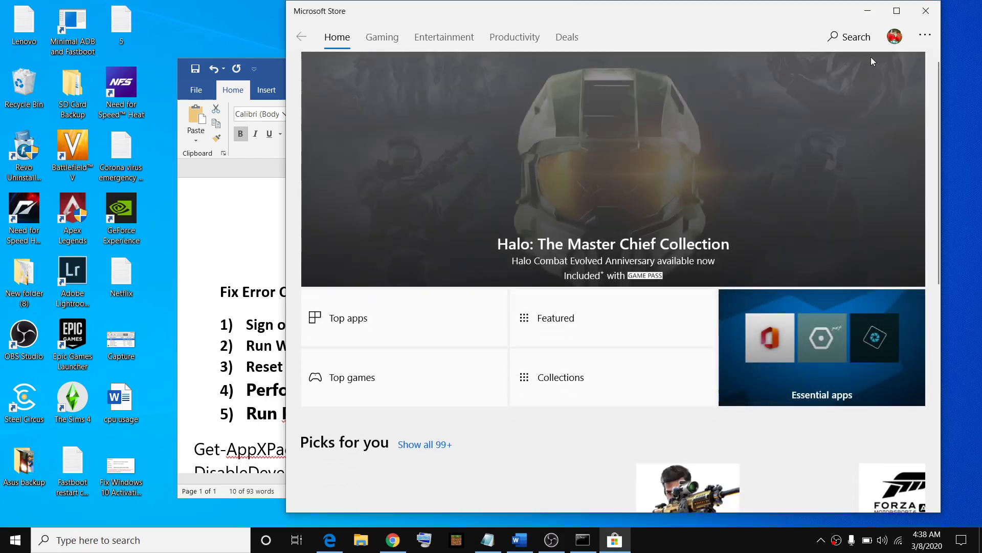
left_click(868, 11)
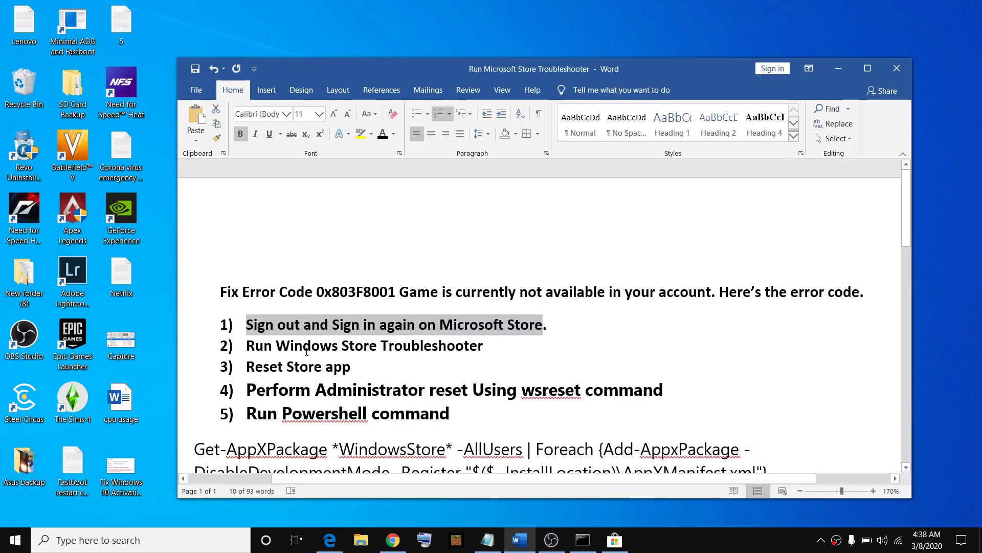
Highlight the "Run Windows Store Troubleshooter" line in the document and open the Troubleshoot page of Windows Update & Security settings
left_click(291, 348)
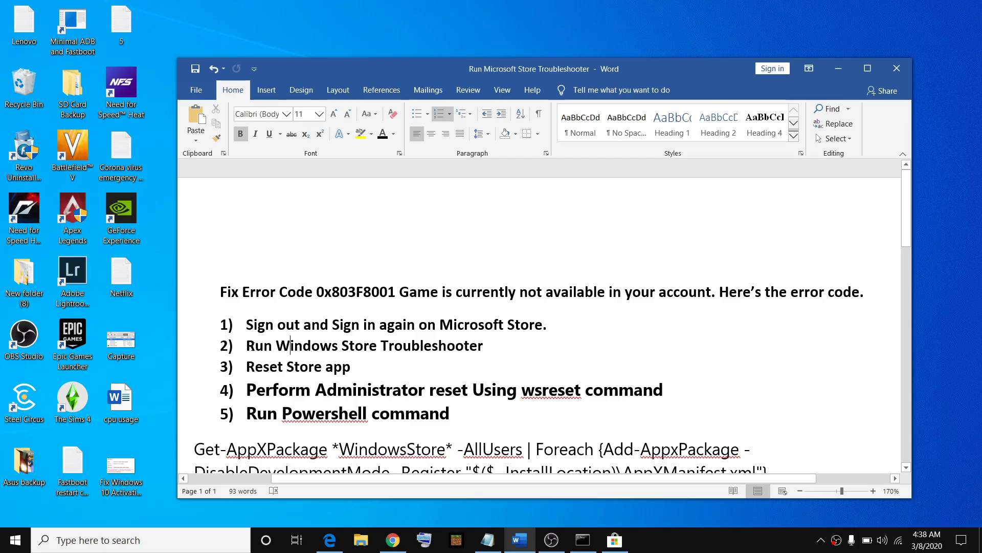
left_click_drag(246, 348, 492, 349)
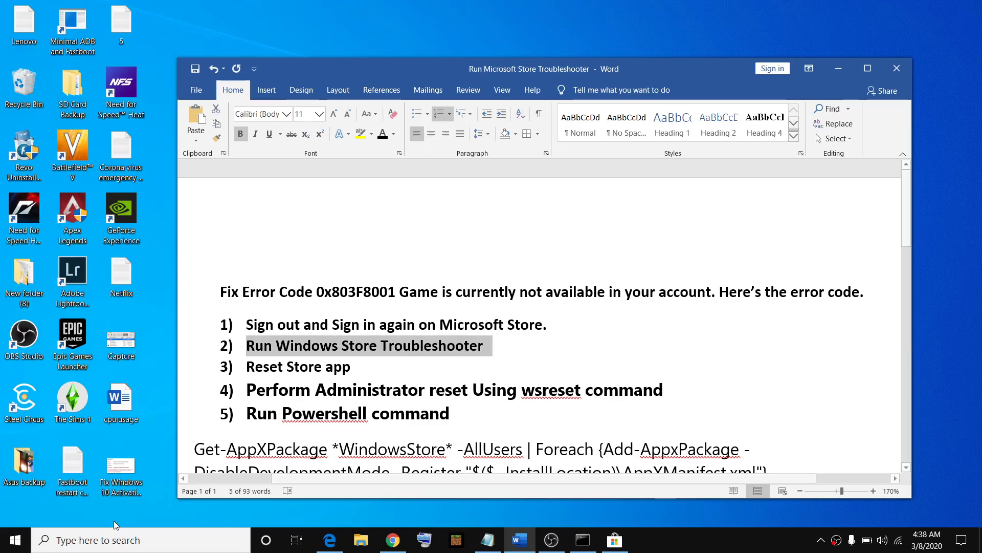
left_click(16, 544)
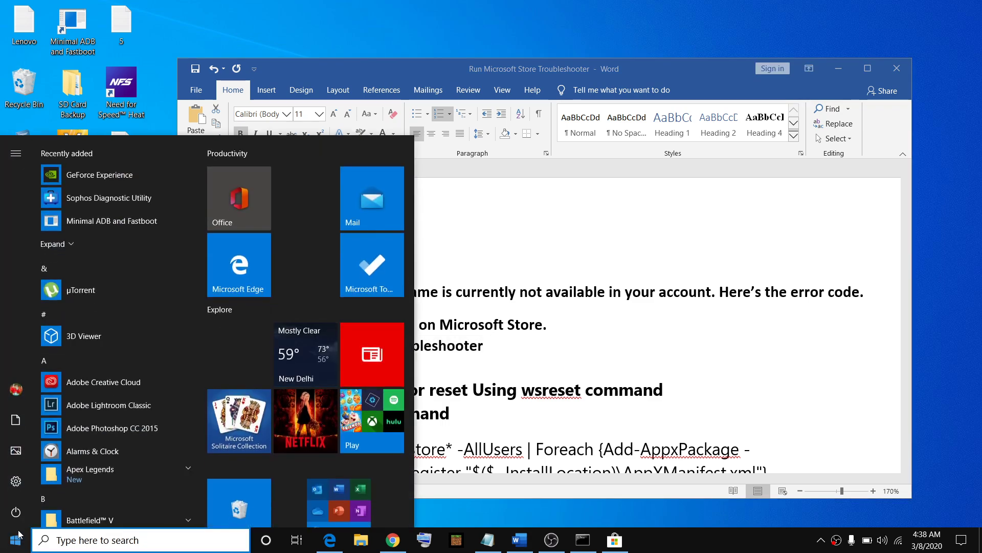
left_click(25, 479)
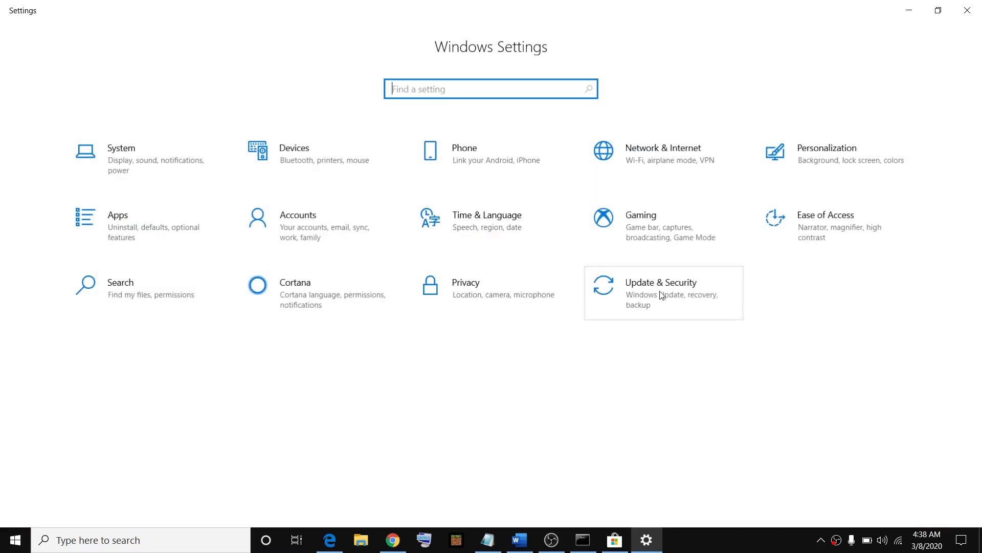
left_click(663, 292)
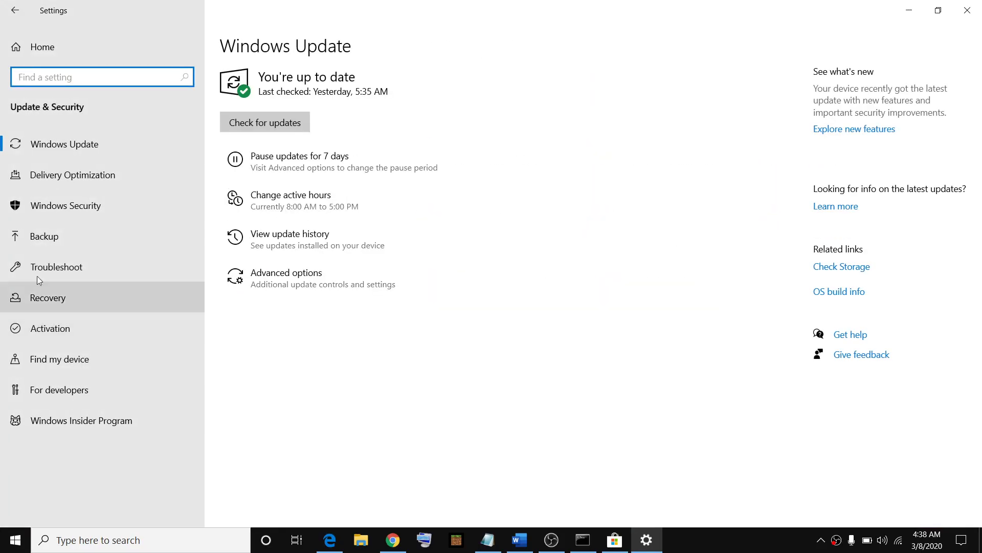
left_click(54, 269)
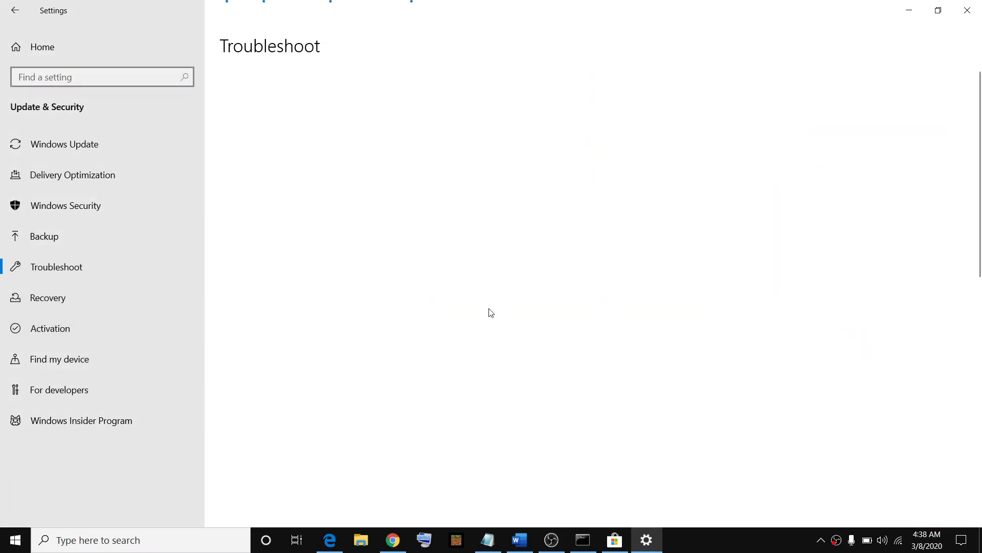
Run the Windows Store Apps troubleshooter, close it when it finishes, and close Settings
scroll(486, 358, "down", 10)
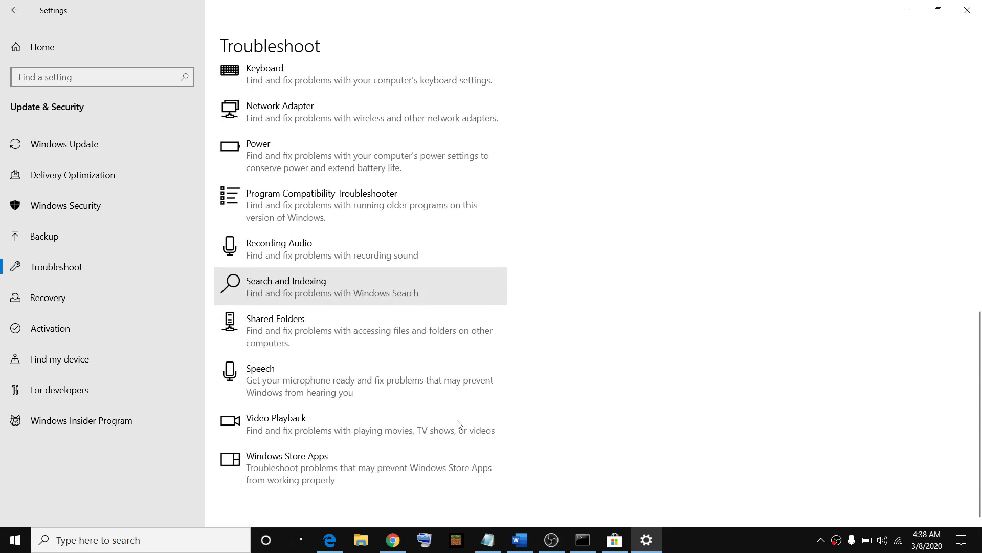
left_click(312, 467)
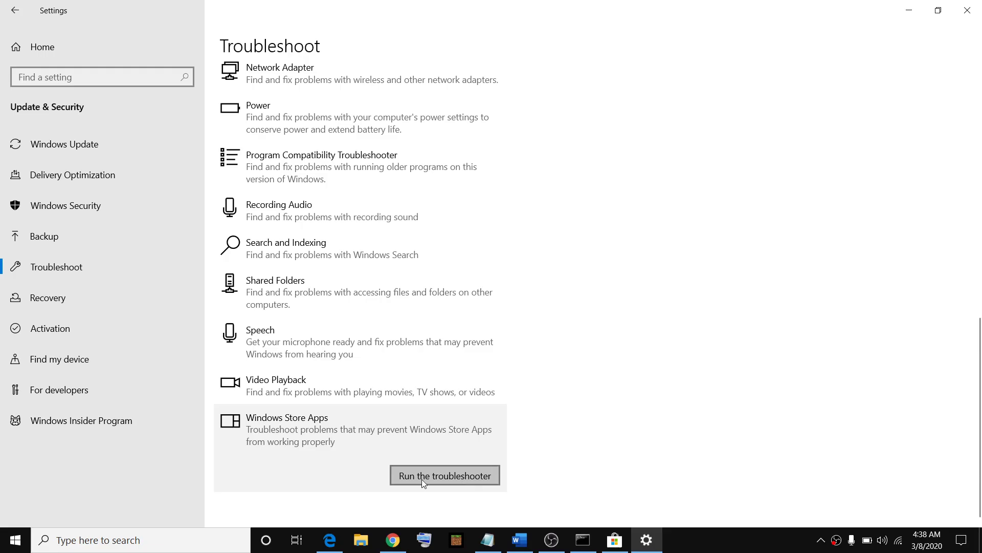
left_click(452, 481)
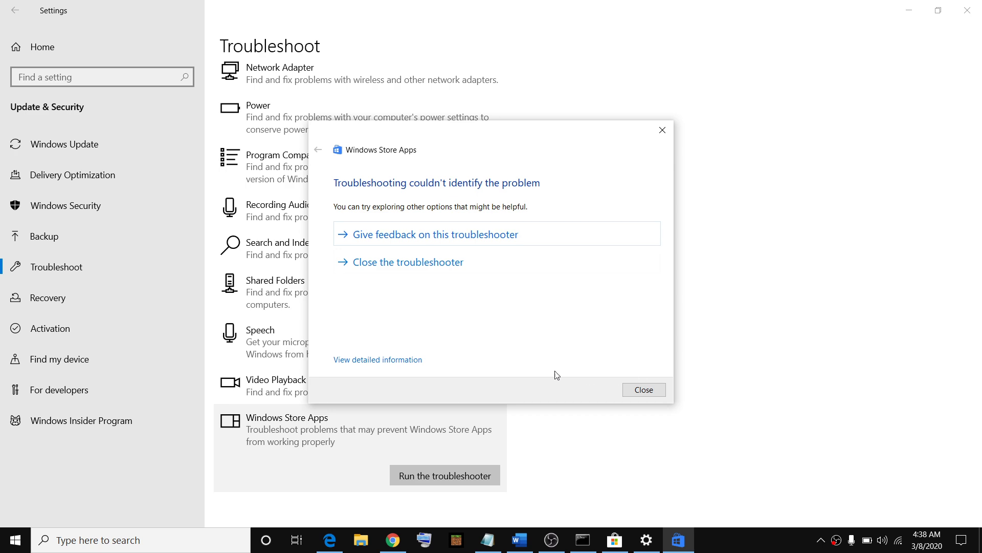
left_click(648, 392)
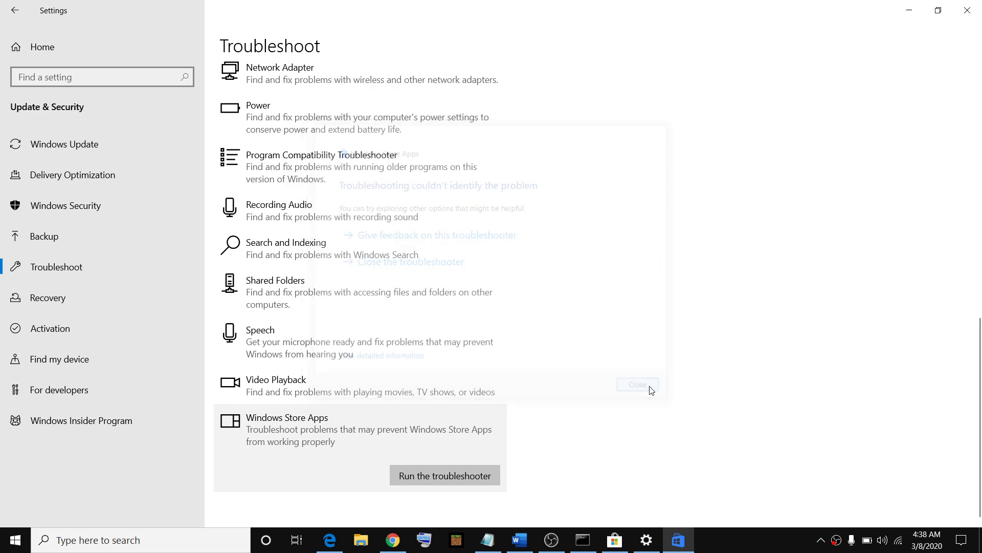
left_click(967, 11)
Highlight the "Reset Store app" line in the document and open the Apps & features page in Windows Settings
scroll(464, 302, "down", 1)
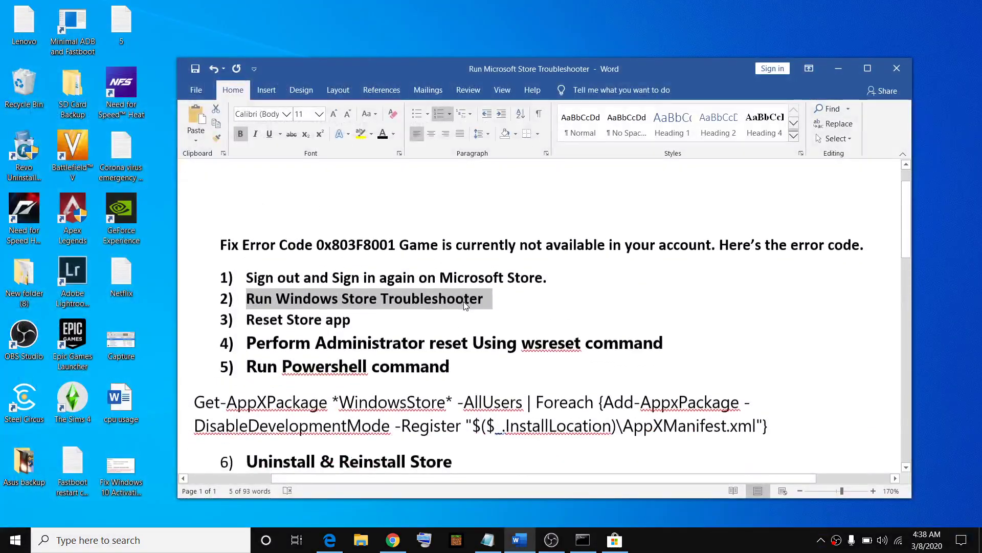
left_click_drag(367, 320, 247, 317)
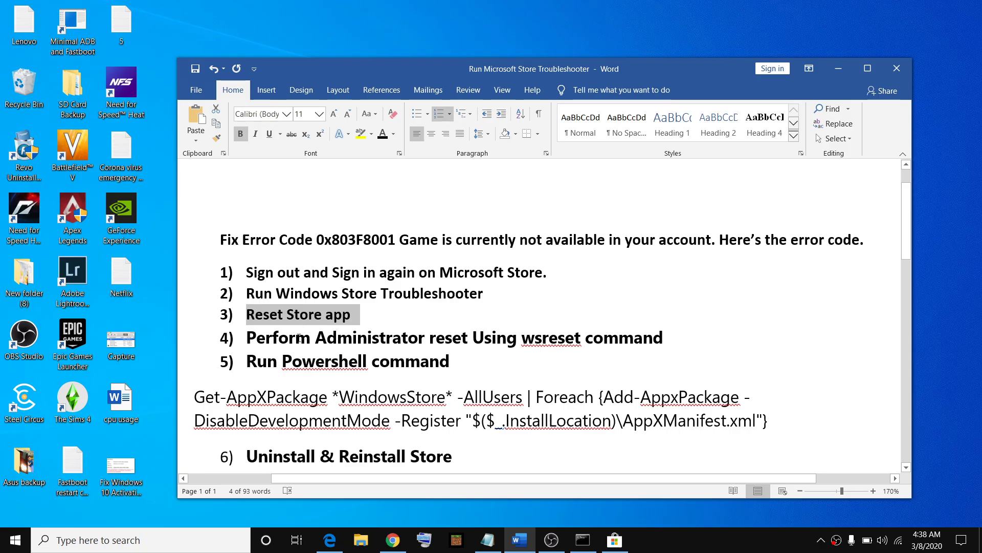
left_click(14, 540)
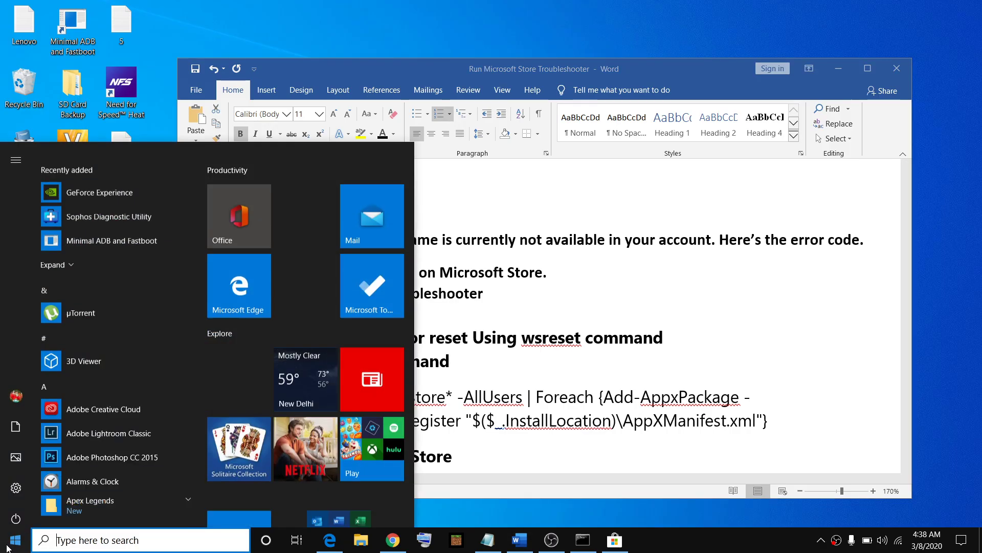
left_click(20, 481)
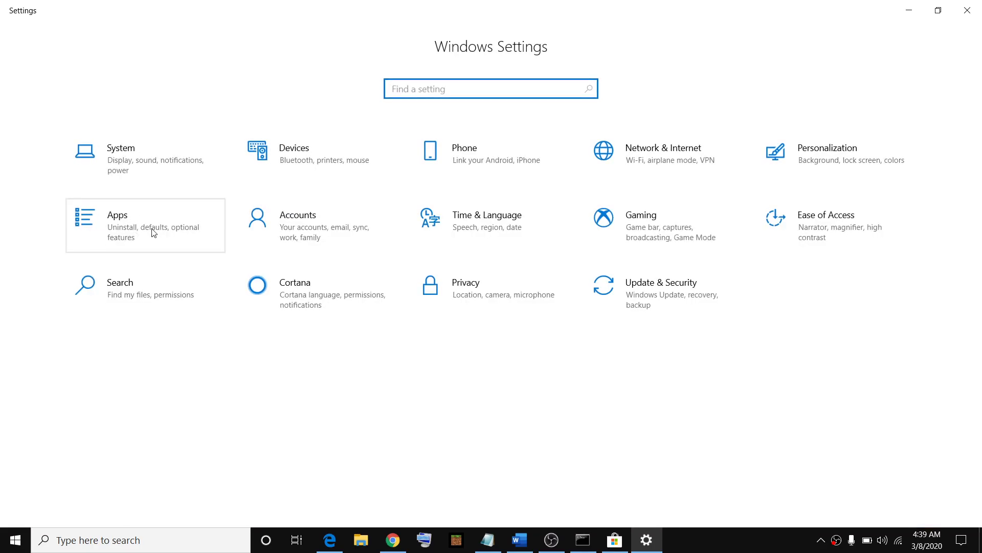
left_click(154, 233)
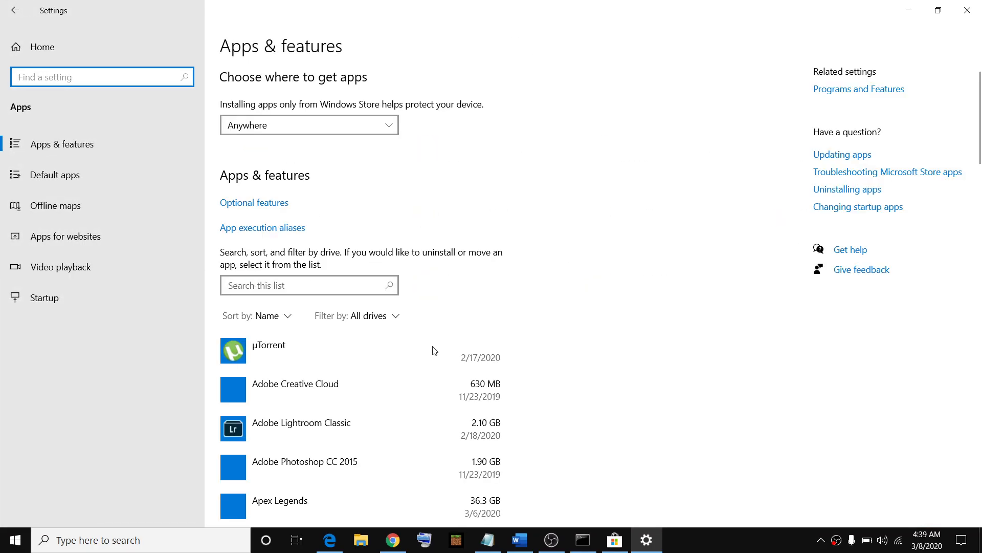
Find Microsoft Store in the installed apps list and open its advanced options
scroll(434, 350, "down", 10)
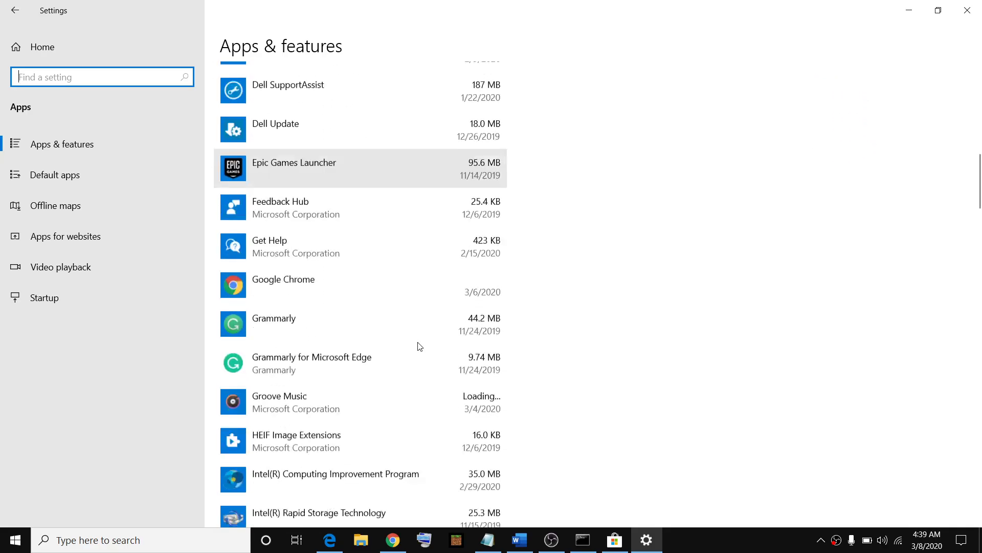
scroll(417, 338, "down", 2)
scroll(414, 331, "down", 5)
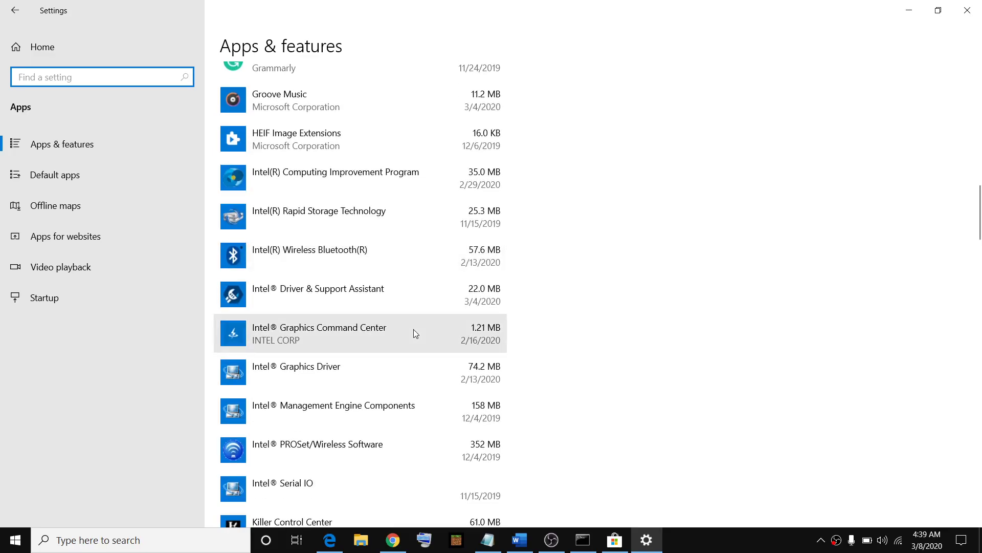
scroll(414, 334, "down", 8)
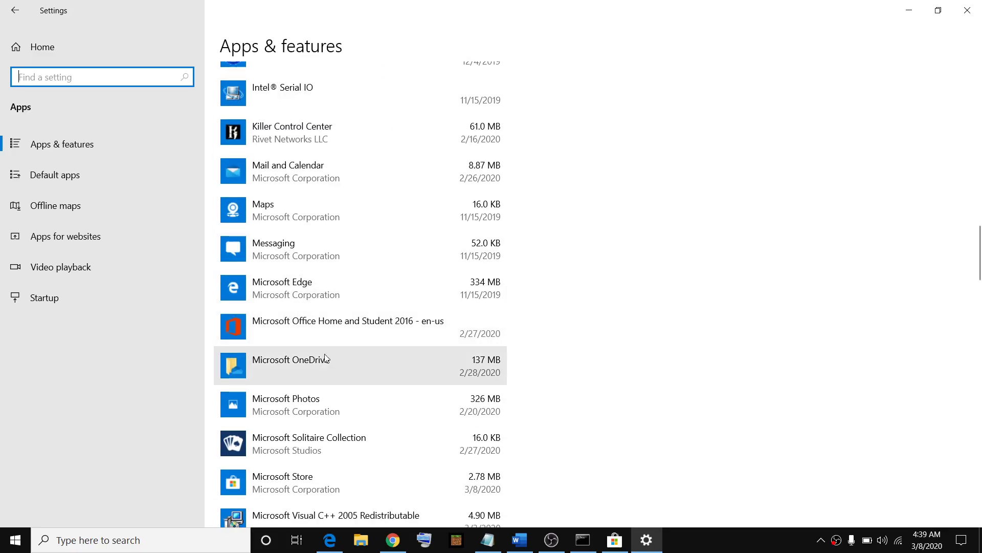
scroll(290, 410, "down", 2)
left_click(289, 409)
scroll(398, 395, "down", 2)
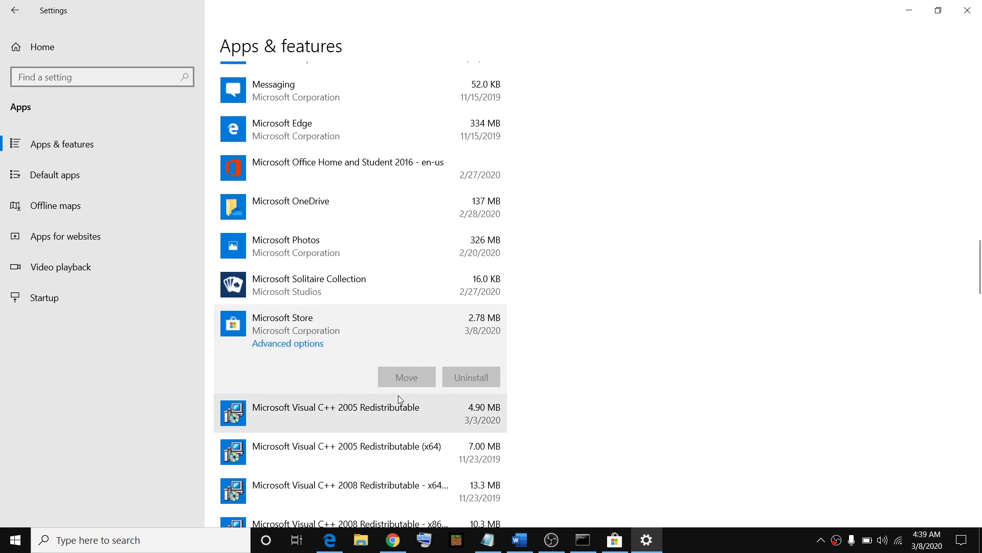
left_click(299, 348)
Reset the Microsoft Store app from its advanced options, confirm deleting its data, and close Settings
scroll(116, 335, "down", 5)
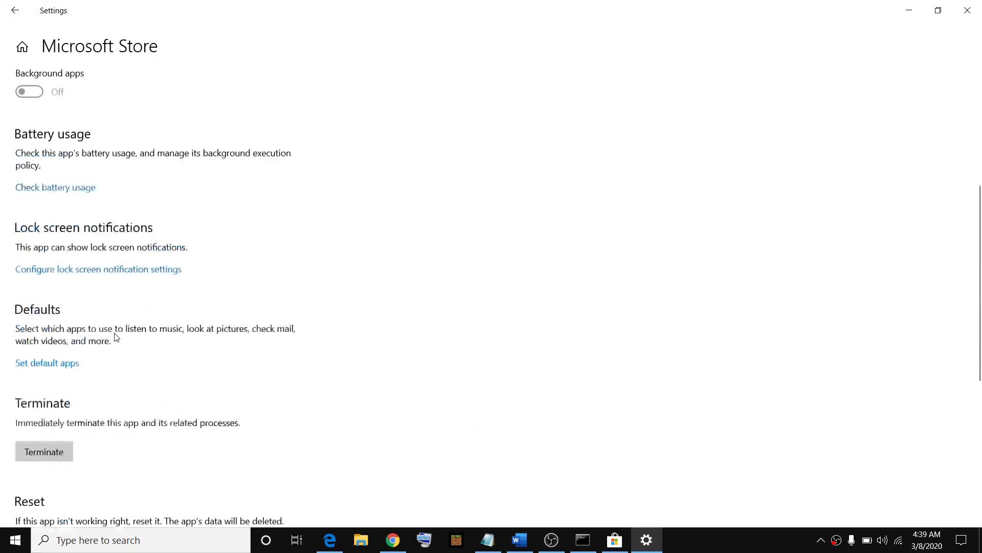
scroll(117, 336, "down", 4)
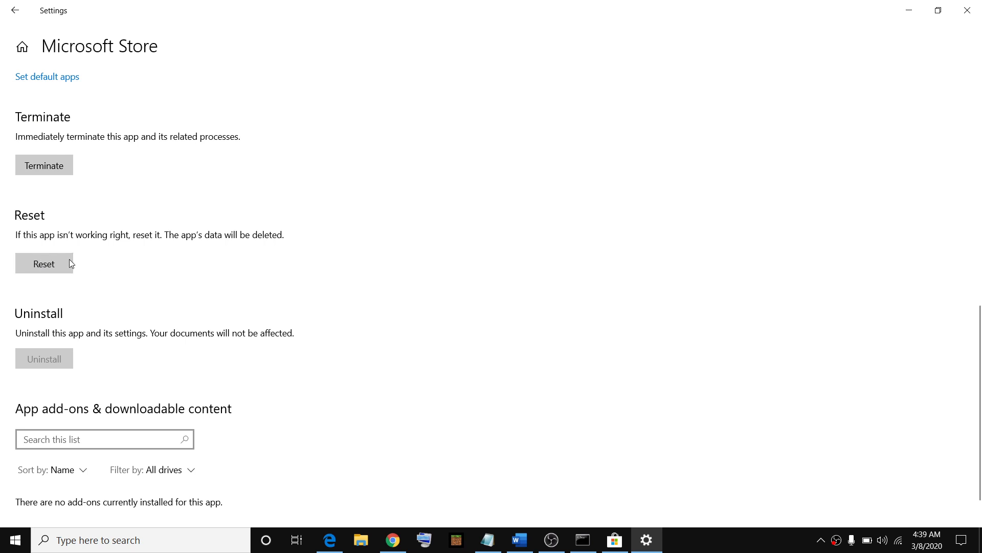
left_click(55, 272)
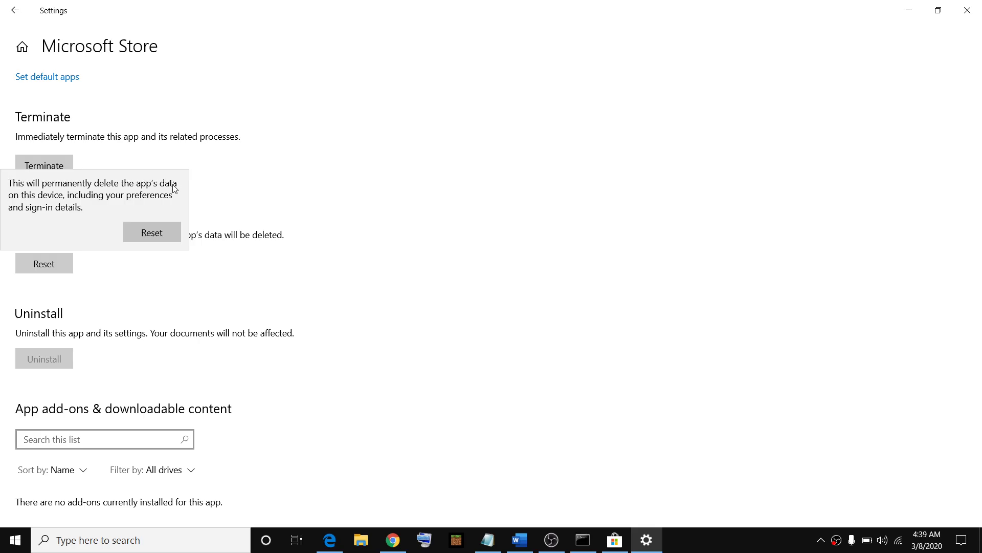
left_click(163, 233)
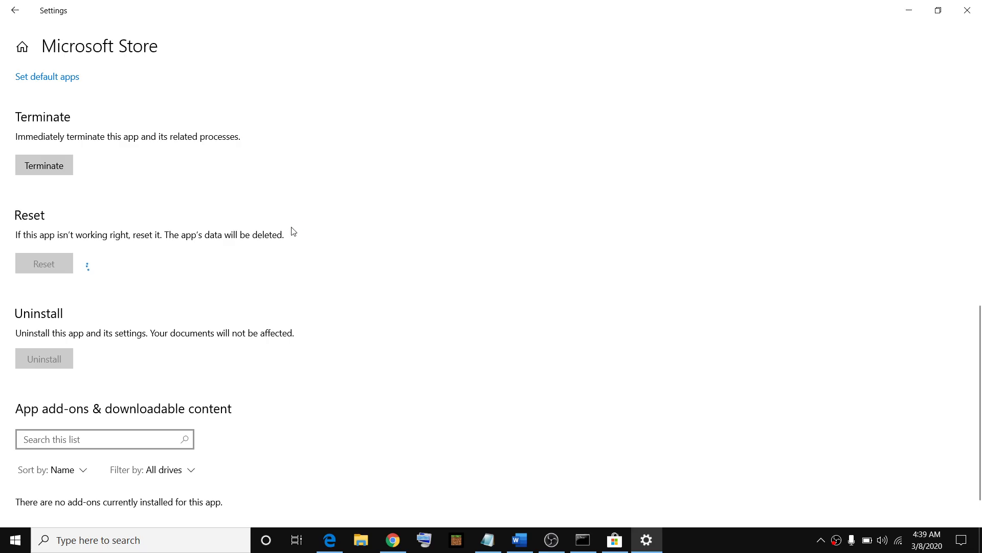
left_click(968, 11)
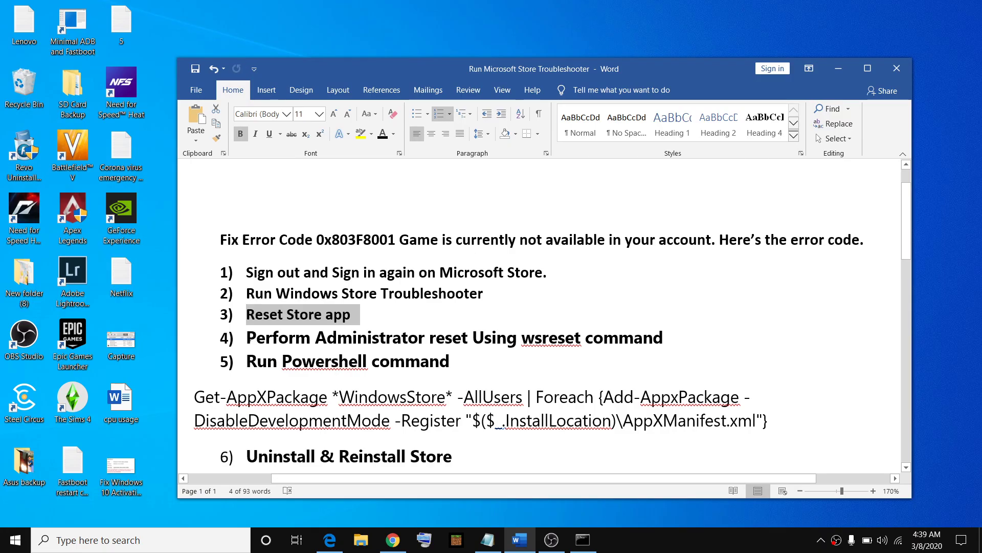
Highlight the "Perform Administrator reset Using wsreset command" line in the document and run wsreset as administrator
left_click_drag(246, 338, 374, 343)
left_click_drag(436, 342, 671, 340)
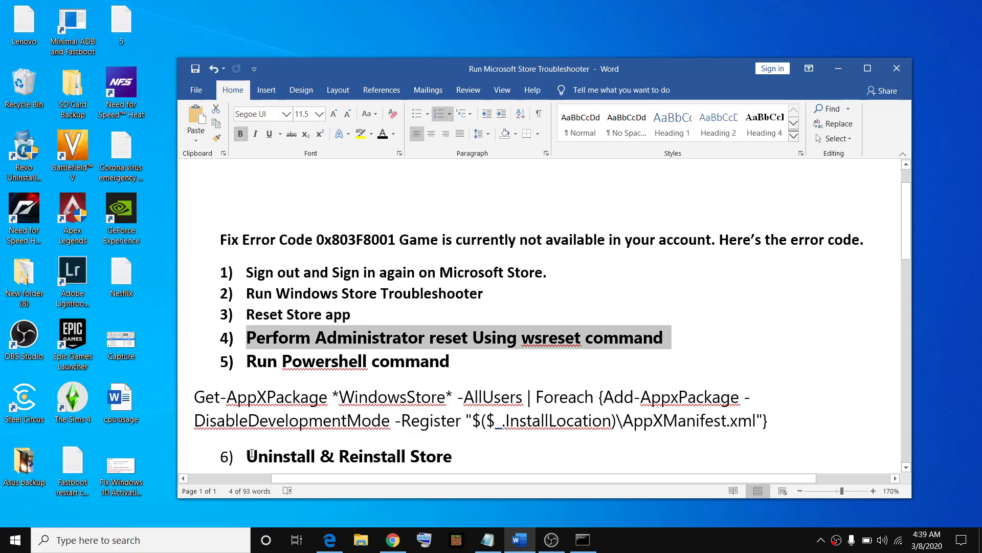
left_click(153, 542)
type("wsreset")
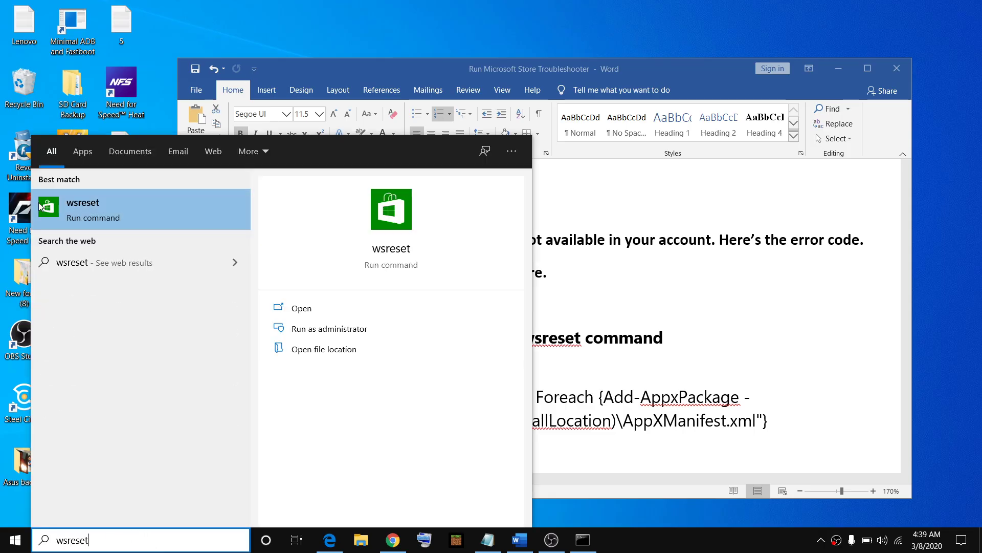
right_click(92, 209)
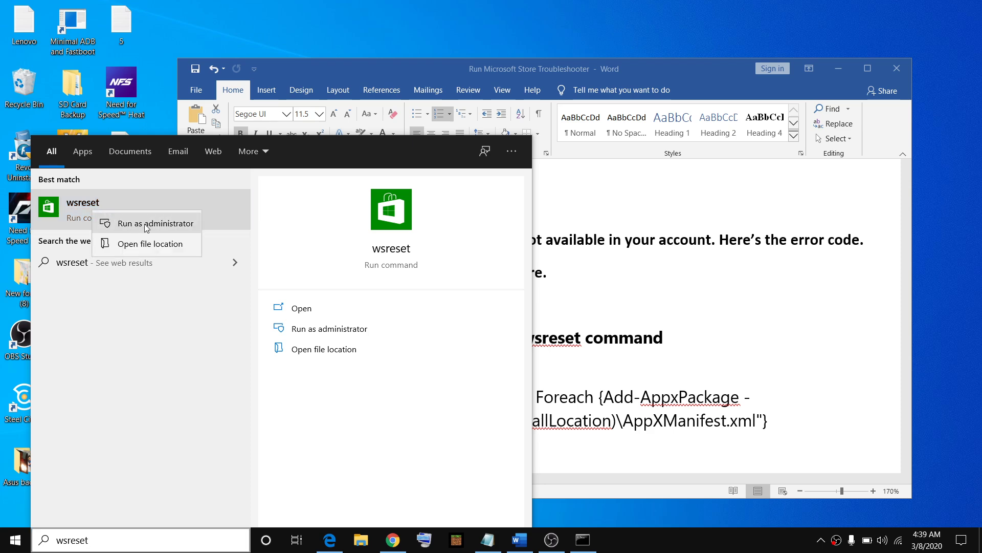
left_click(174, 225)
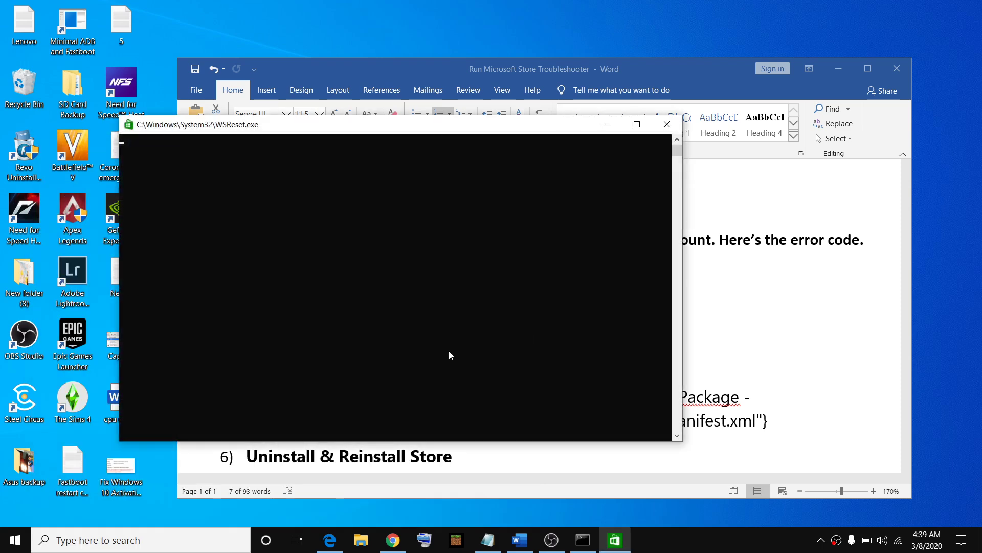
Reposition the WSReset window while it runs, and close Microsoft Store once it has opened and loaded
left_click_drag(225, 127, 342, 122)
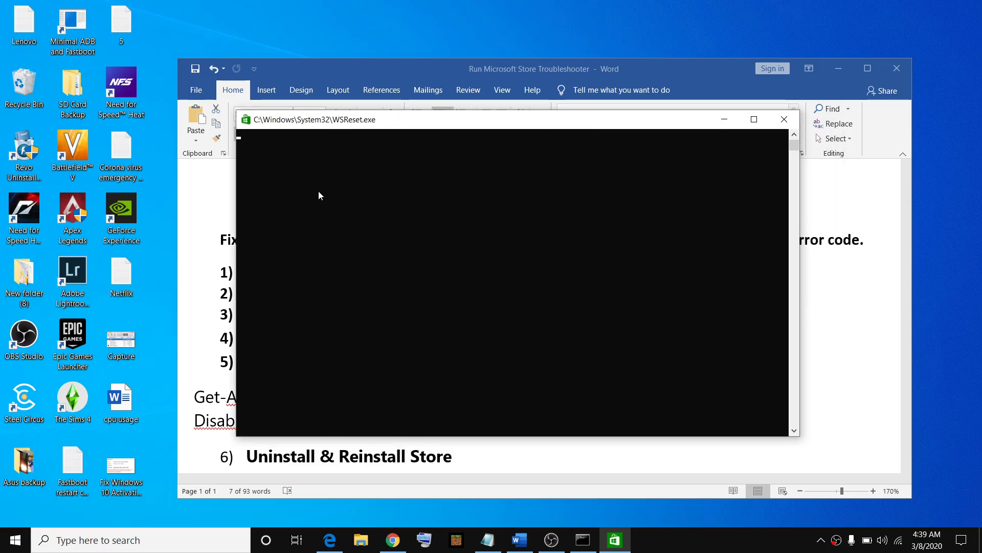
left_click_drag(432, 120, 399, 123)
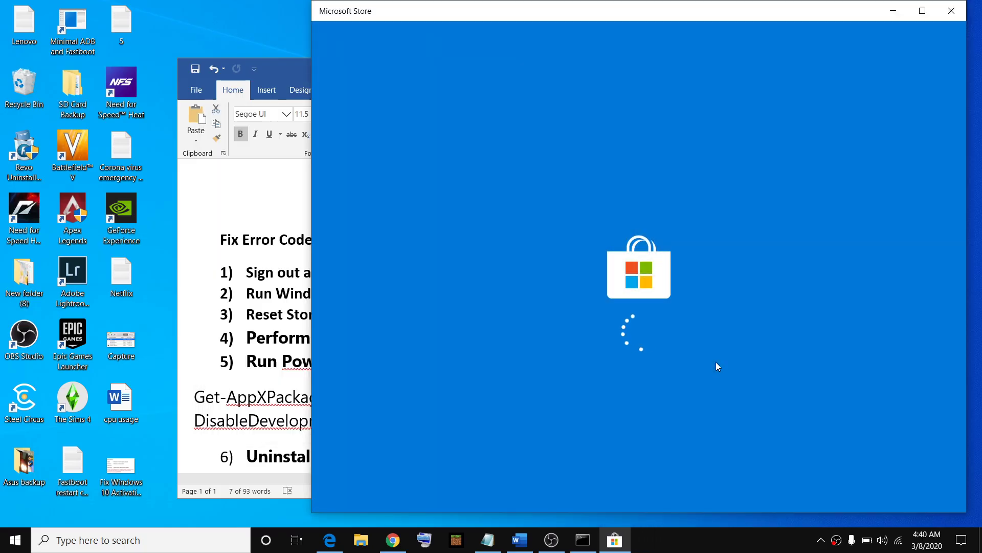
left_click_drag(711, 17, 571, 20)
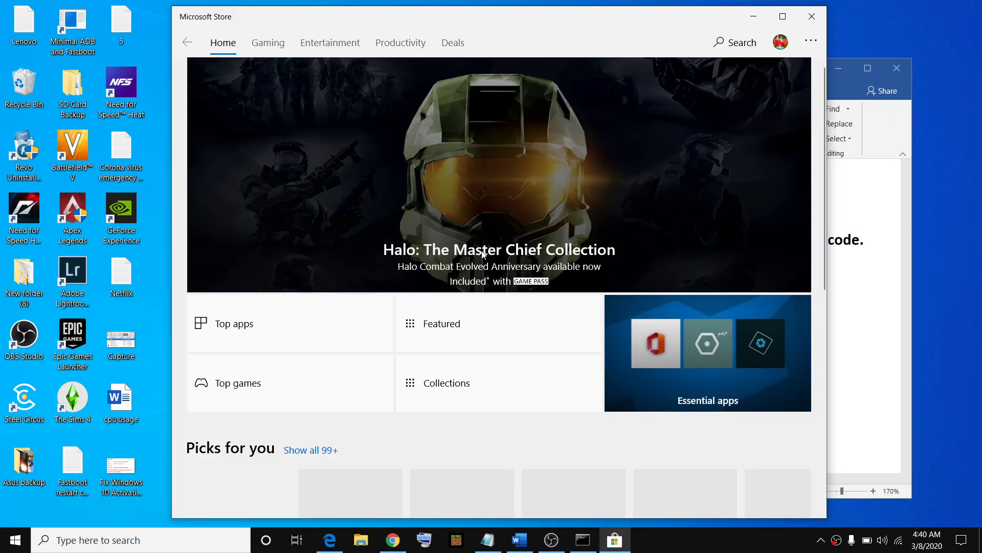
left_click(812, 21)
Highlight the "Run Powershell command" line and copy the Get-AppXPackage *WindowsStore* -AllUsers registration command below it
triple_click(330, 338)
scroll(330, 316, "down", 1)
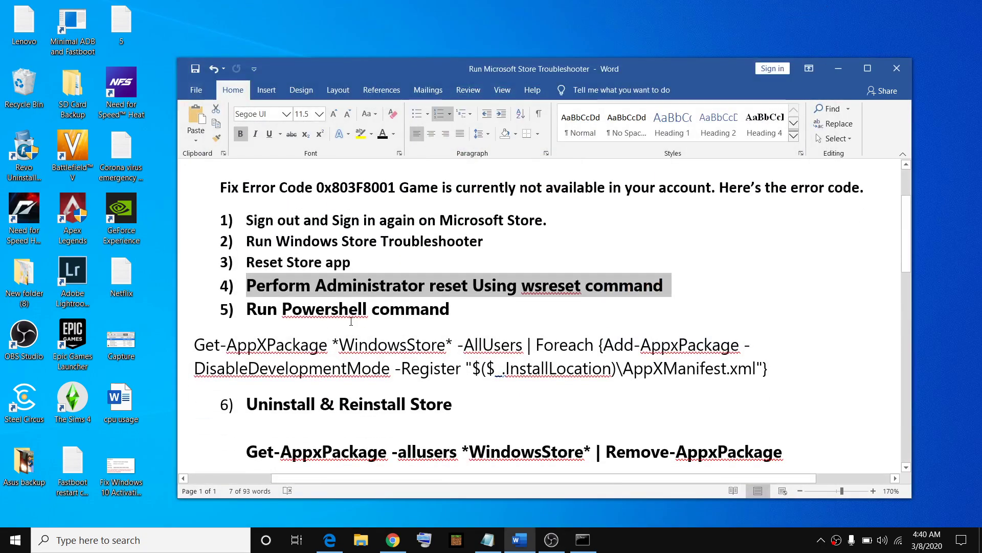
left_click_drag(248, 309, 419, 304)
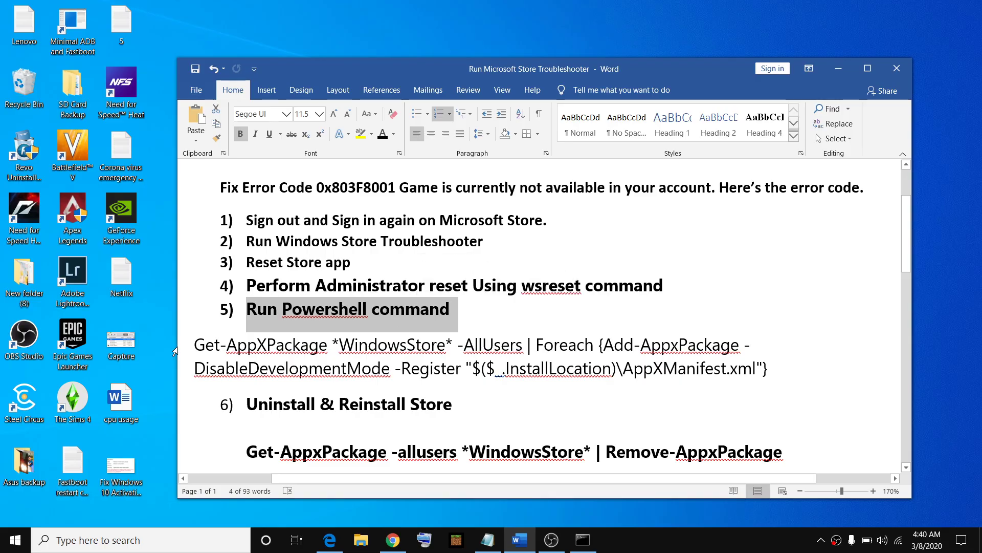
left_click_drag(194, 346, 774, 369)
right_click(547, 355)
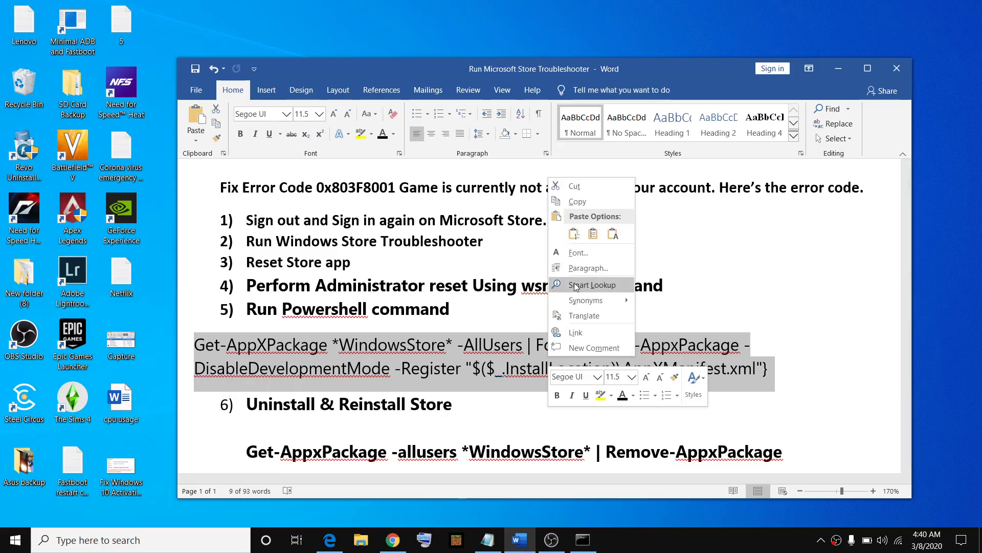
left_click(577, 201)
Search for powershell, open Windows PowerShell as administrator, and paste the copied Get-AppXPackage command
left_click(160, 532)
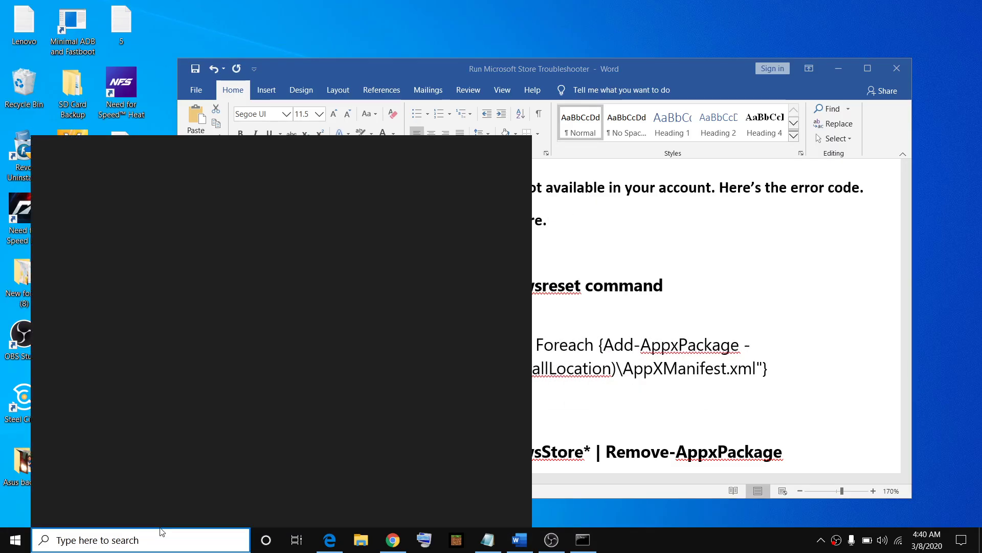
type("powershe")
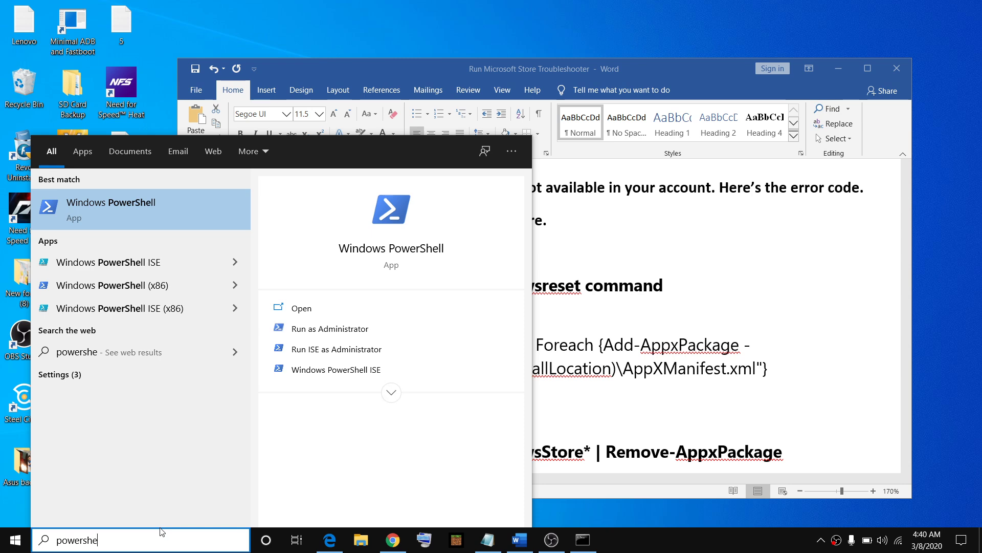
type("ll")
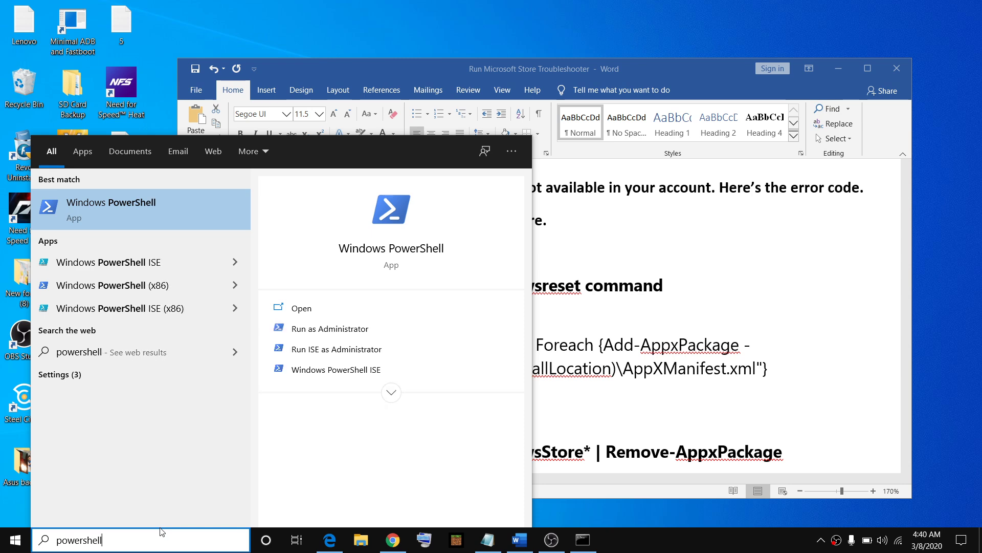
right_click(120, 207)
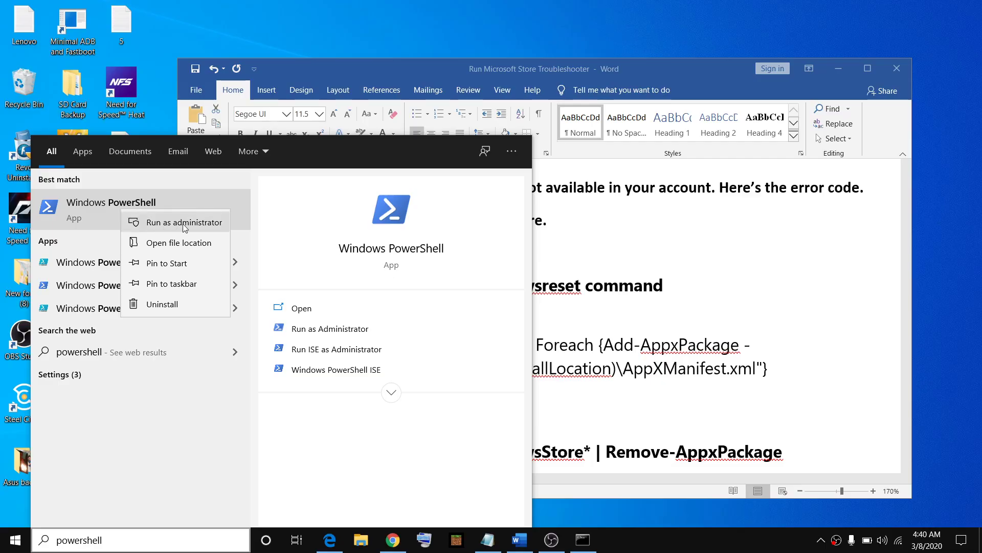
left_click(184, 223)
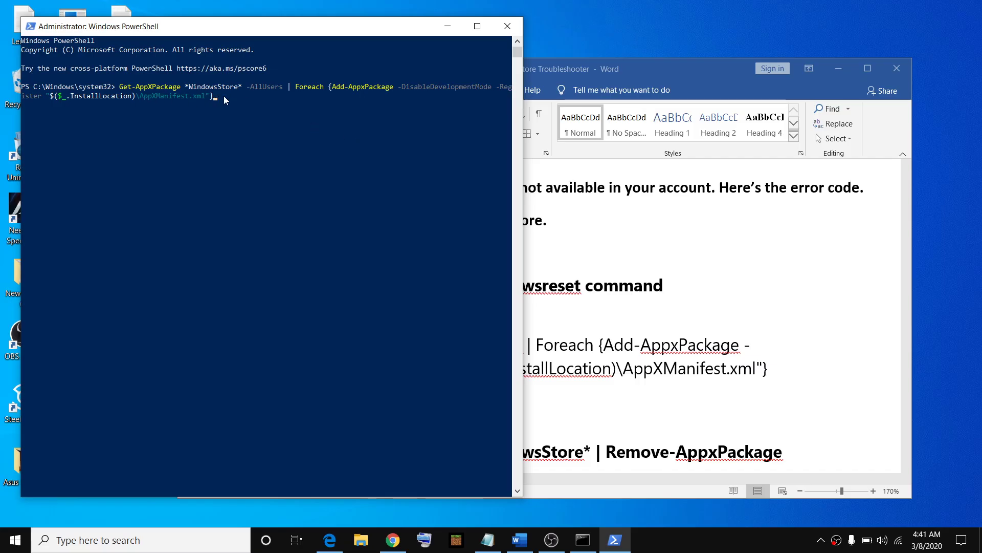
Run the pasted command to re-register the Windows Store package, and close the PowerShell window
left_click_drag(227, 33, 401, 67)
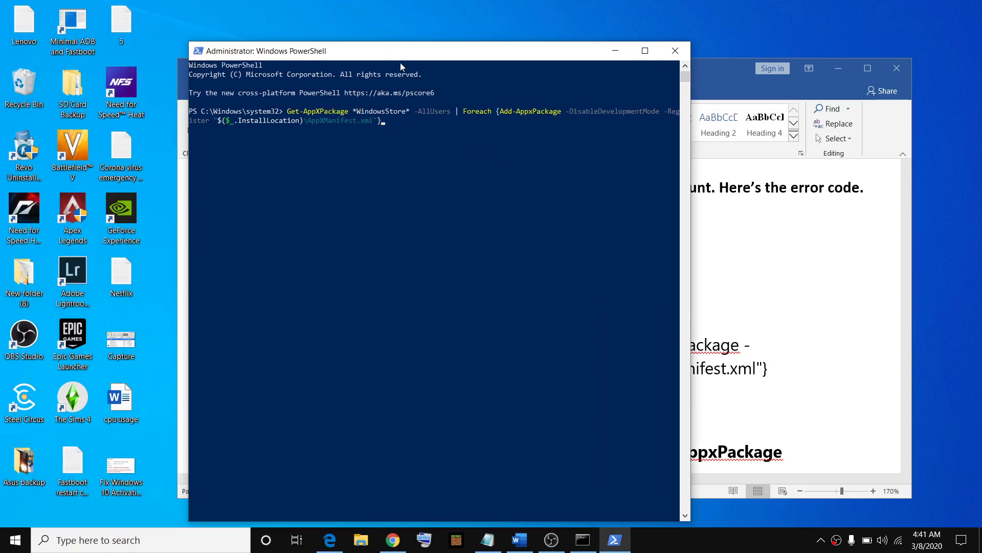
key("Return")
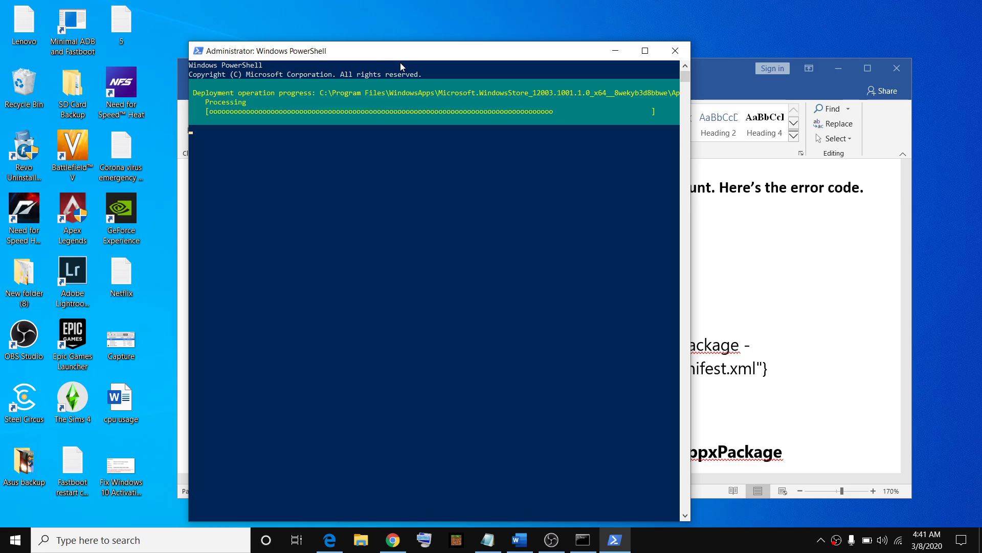
left_click(675, 51)
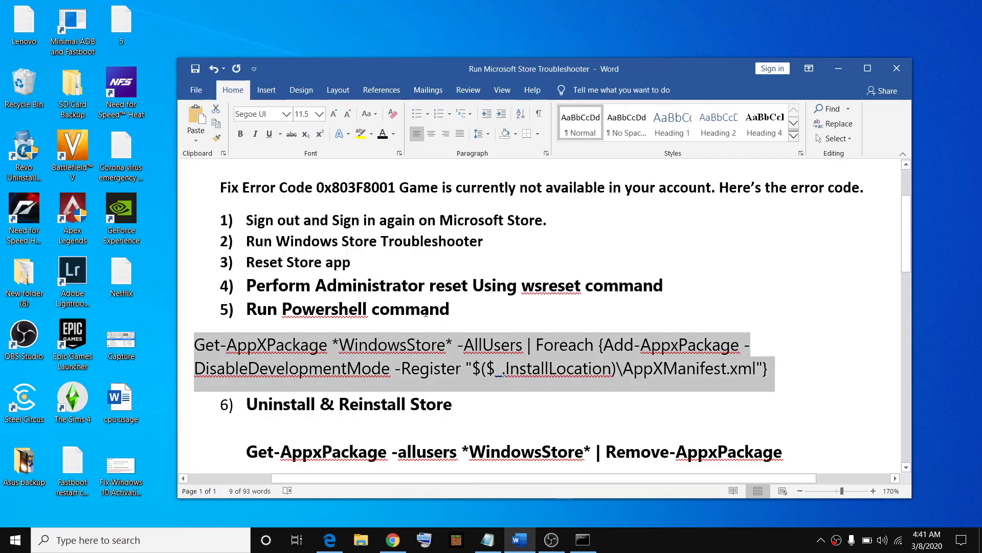
Highlight the "Uninstall & Reinstall Store" line, and select the Get-AppxPackage -allusers *WindowsStore* | Remove-AppxPackage command below it
scroll(263, 253, "down", 3)
left_click_drag(246, 249, 443, 253)
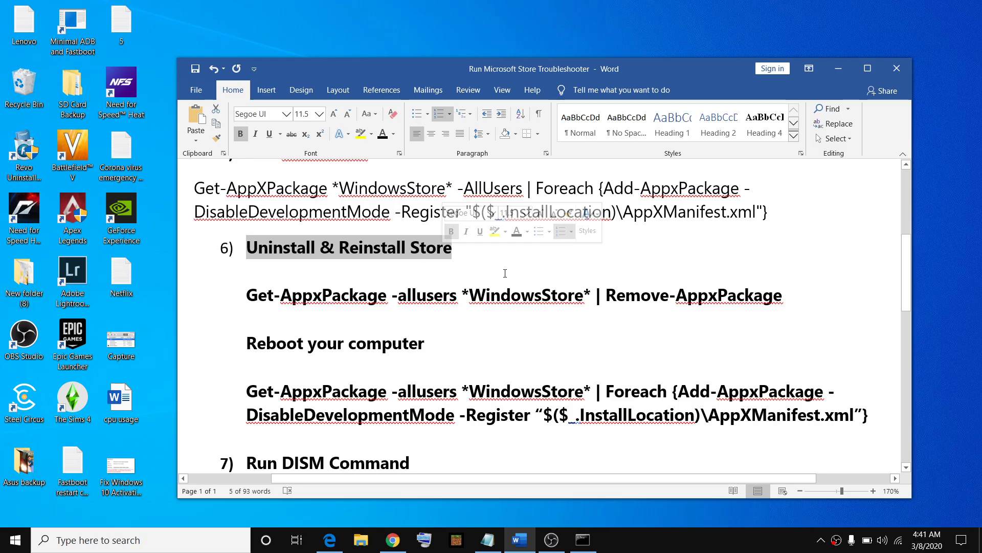
left_click_drag(254, 300, 718, 302)
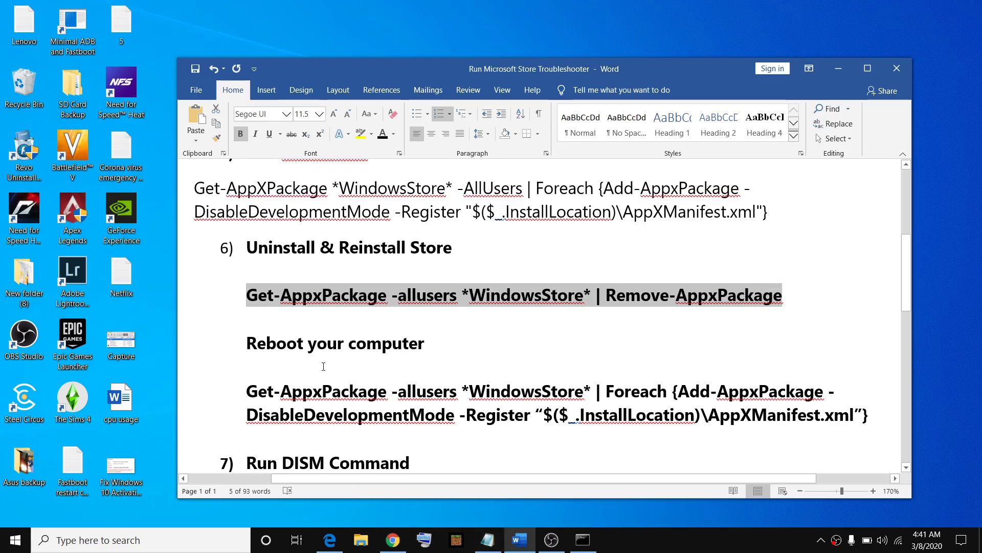
Open Microsoft Store, pin it to the taskbar, and close its window
left_click(194, 541)
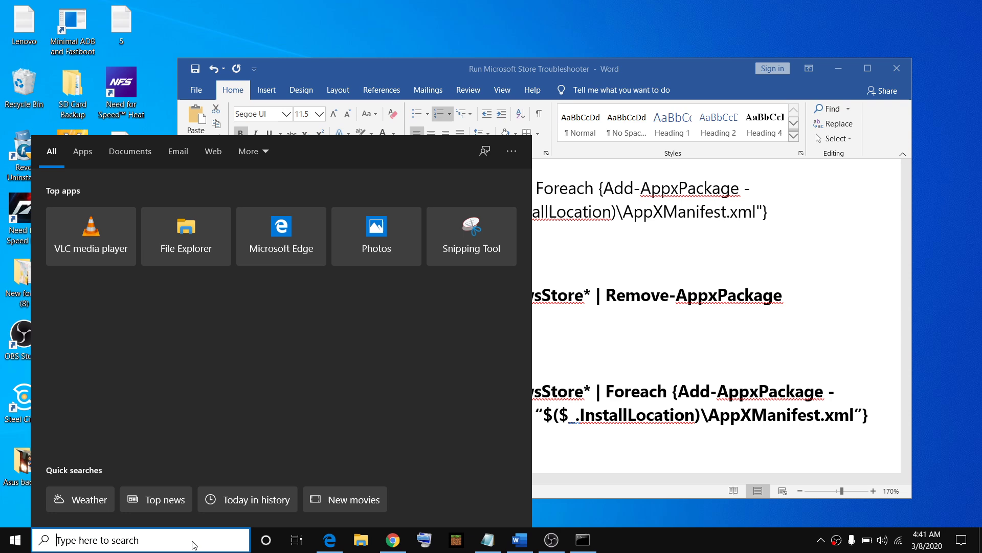
type("microsft")
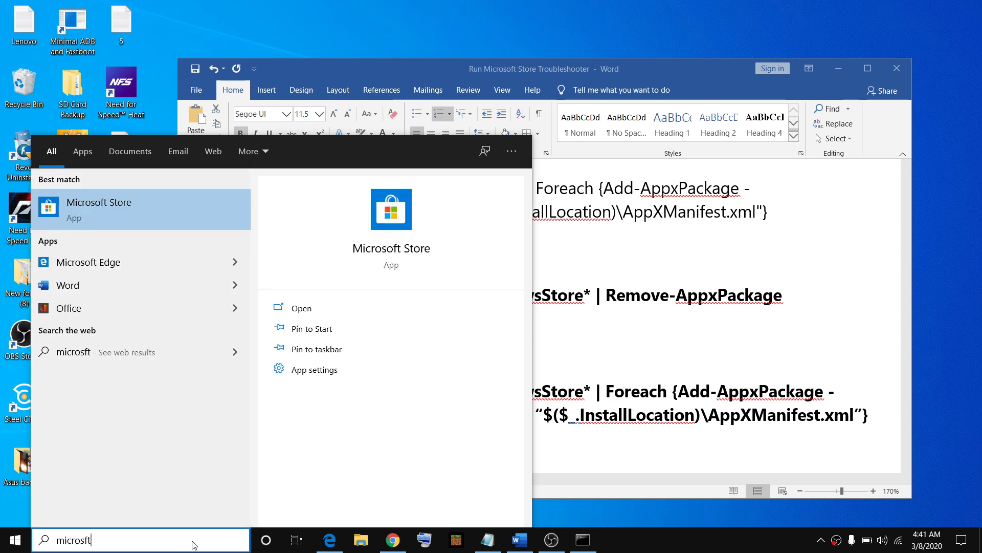
left_click(175, 206)
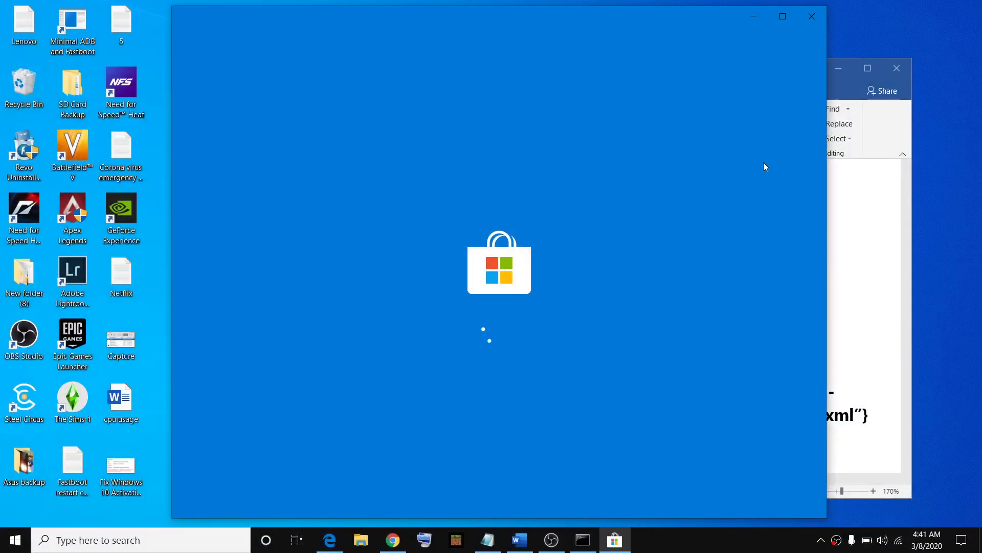
left_click_drag(643, 25, 709, 158)
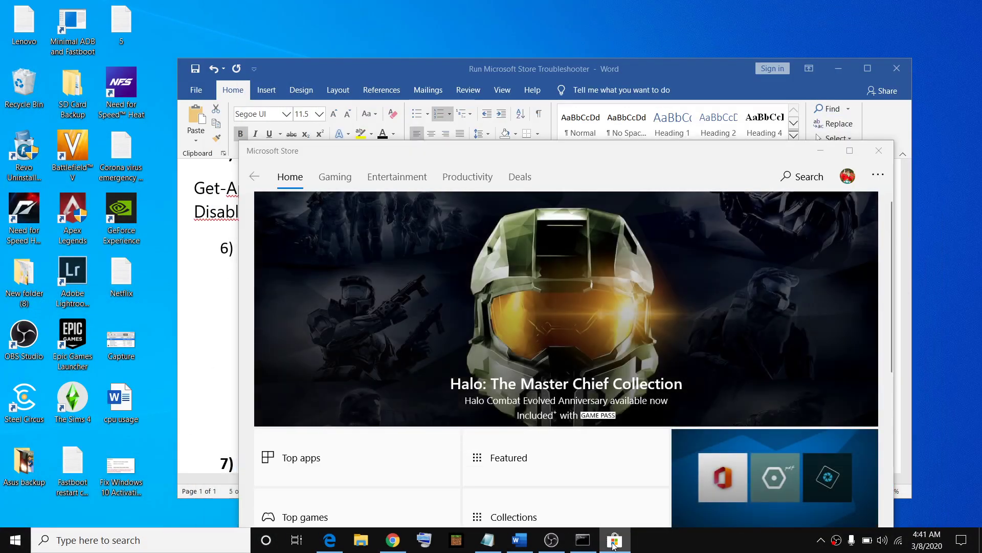
right_click(615, 539)
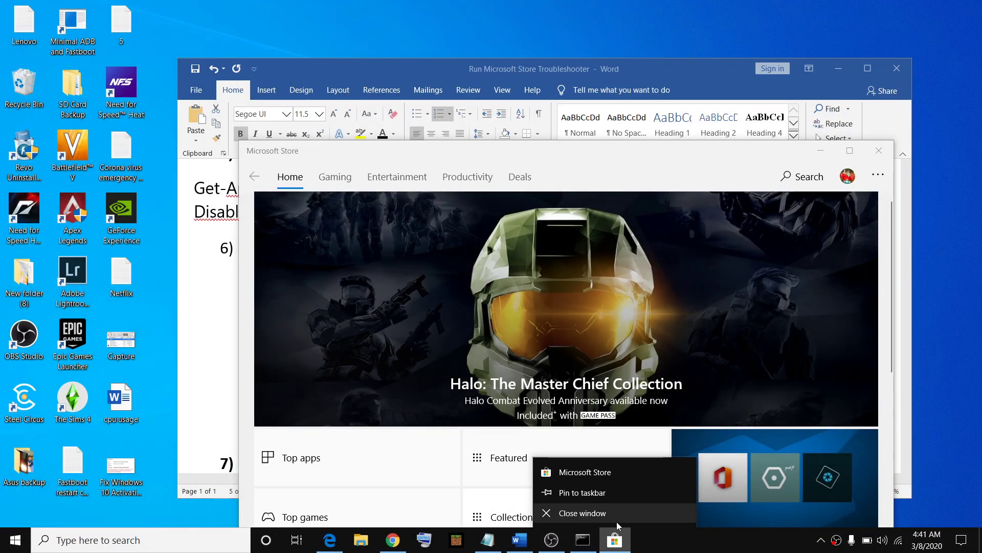
left_click(584, 491)
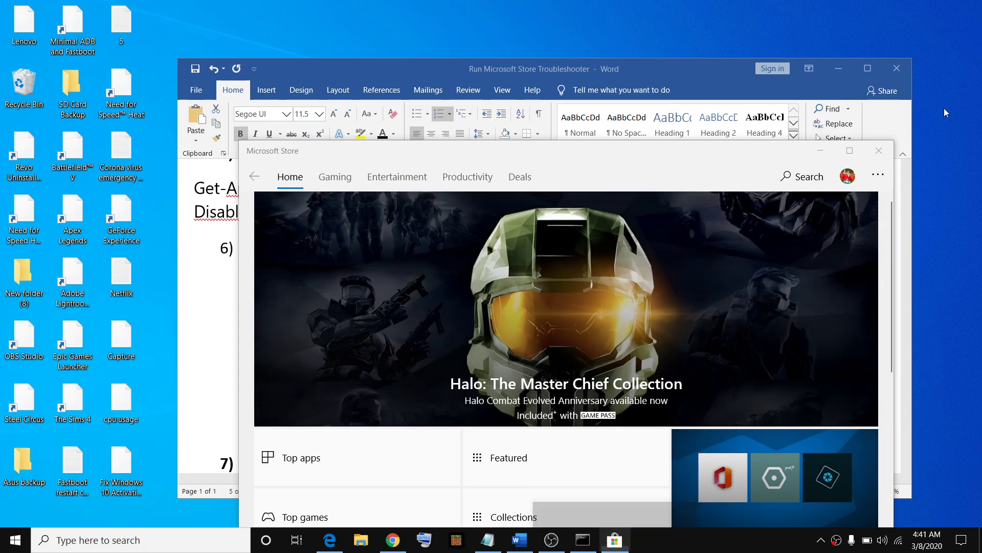
left_click(889, 156)
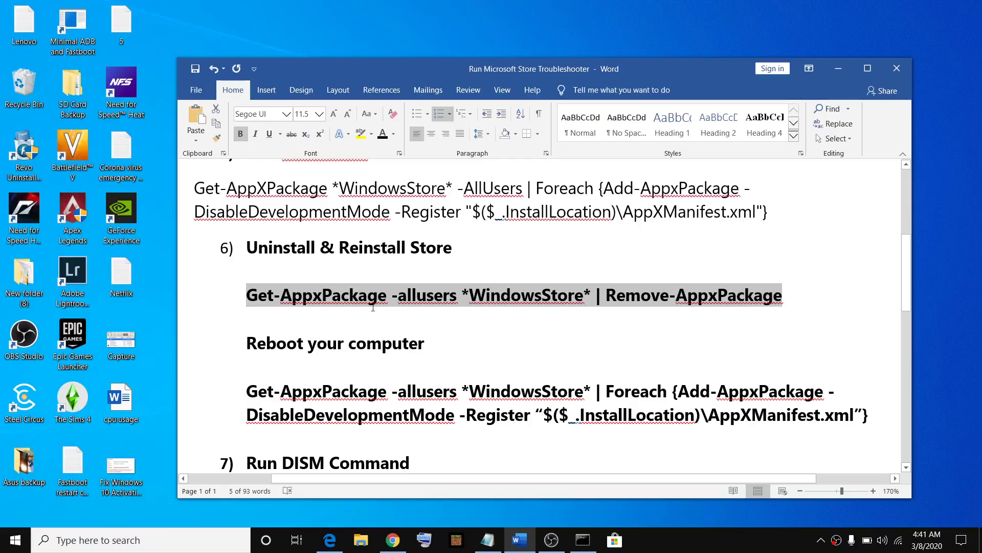
Clear the selection in the document, search for powershell, and open Windows PowerShell as administrator
left_click(417, 312)
left_click(192, 540)
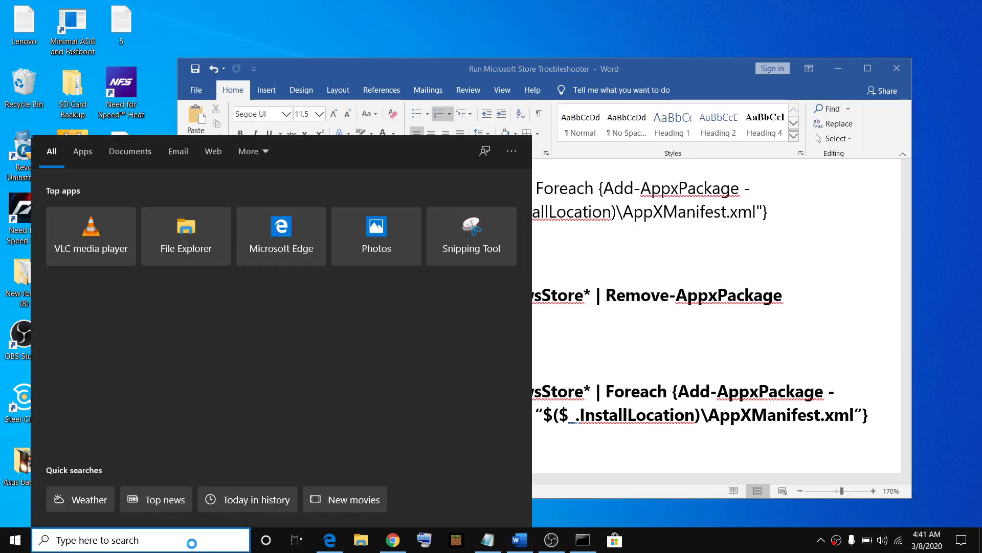
type("powershell")
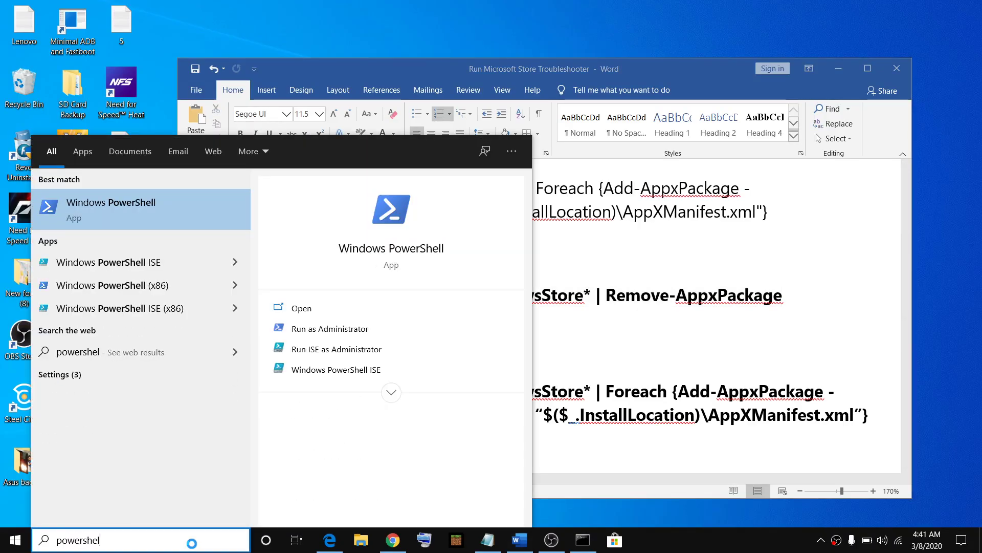
right_click(142, 205)
left_click(168, 217)
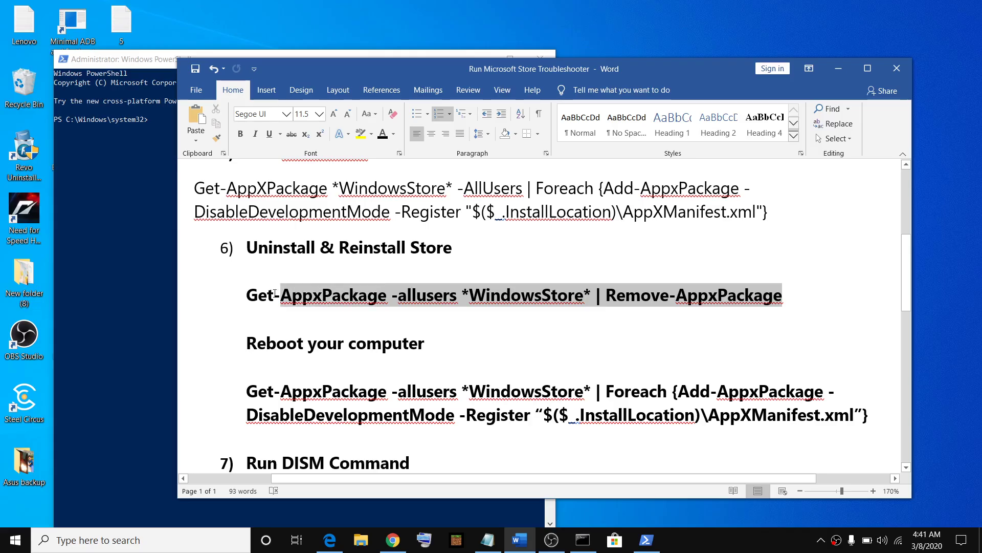
Copy the Get-AppxPackage -allusers *WindowsStore* | Remove-AppxPackage command from the document, and run it in the administrator PowerShell window
left_click_drag(783, 295, 249, 301)
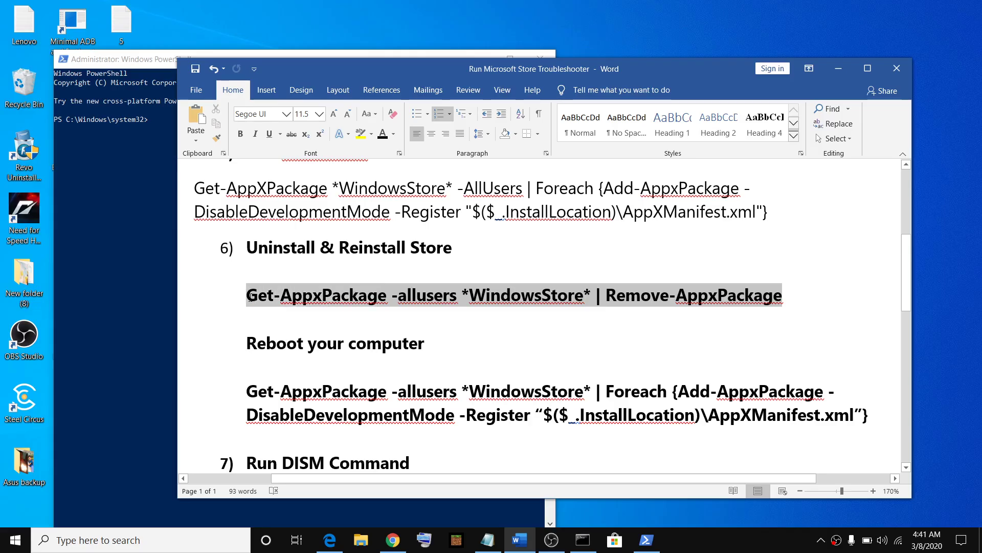
right_click(470, 309)
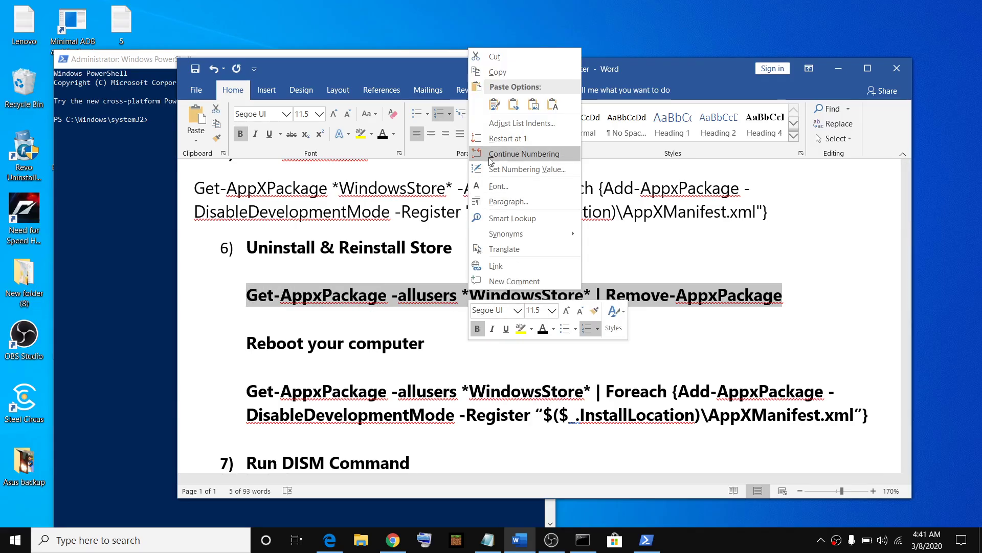
left_click(514, 73)
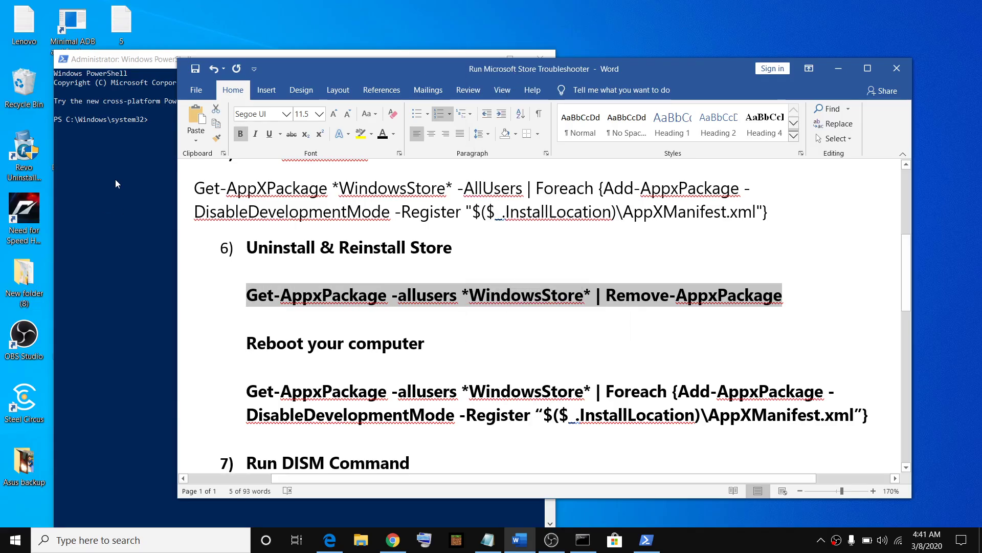
left_click(163, 136)
right_click(170, 124)
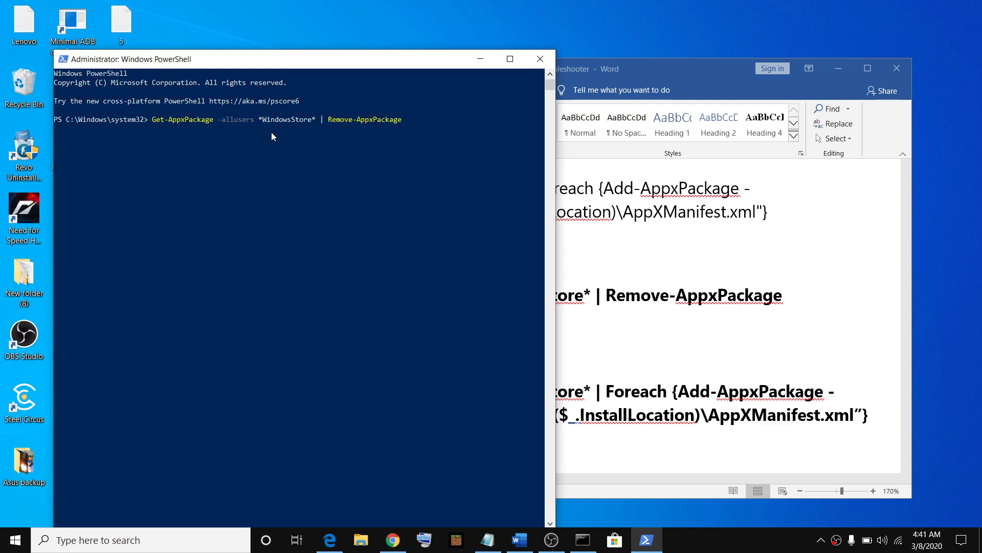
key("Return")
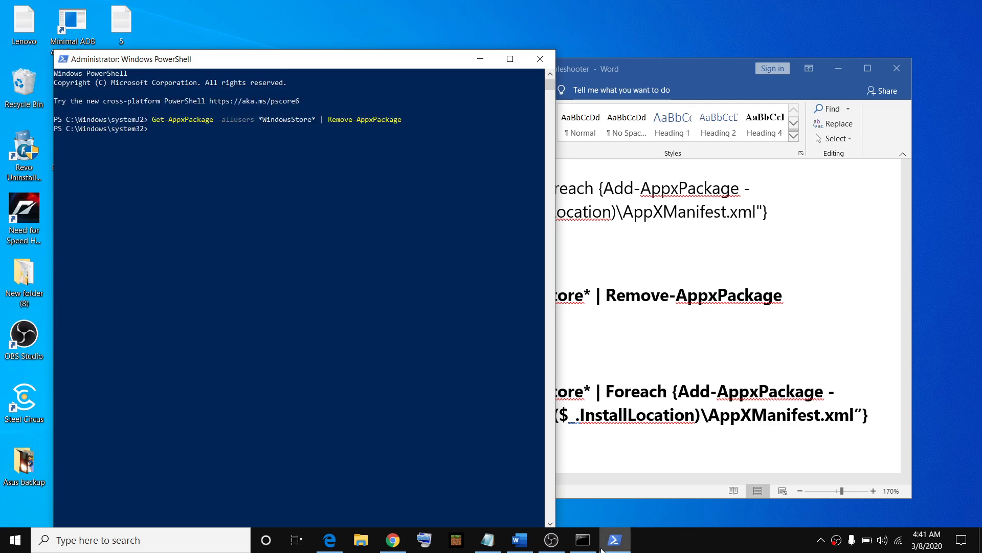
Search Windows for "microsft", try to open Microsoft Store from the results, and dismiss the search
left_click(164, 543)
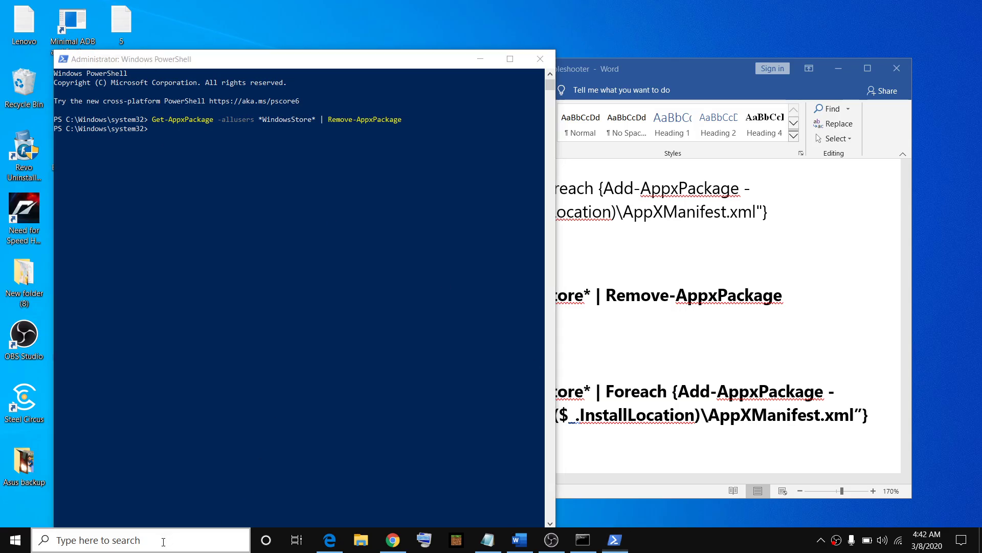
type("microsft")
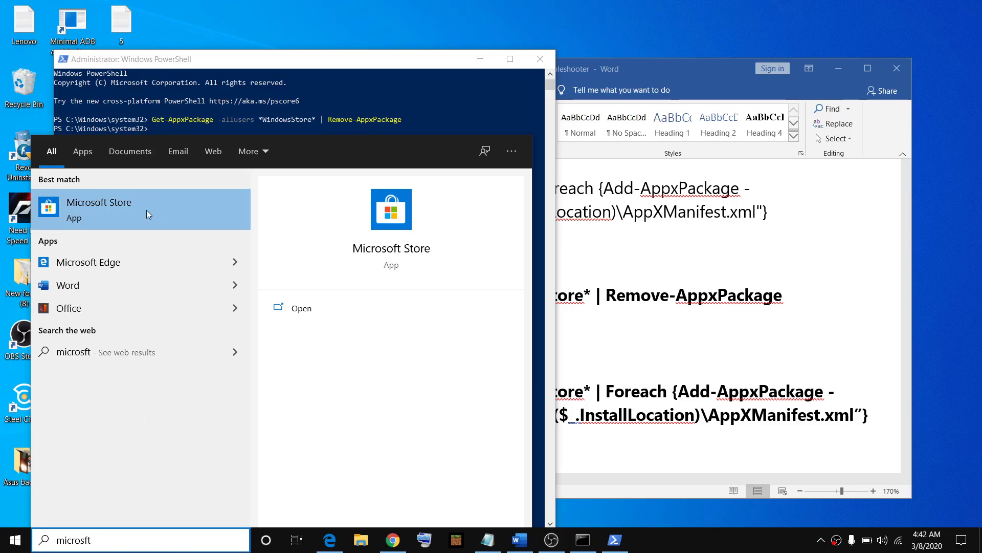
left_click(171, 210)
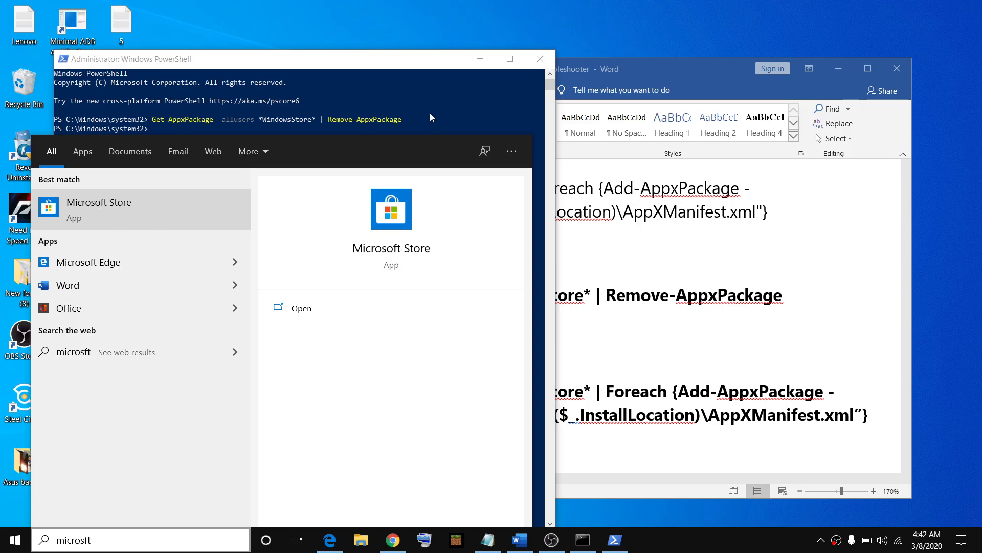
left_click(481, 109)
Highlight the "Reboot your computer" line in the document, and show the Windows power options without restarting
left_click(625, 357)
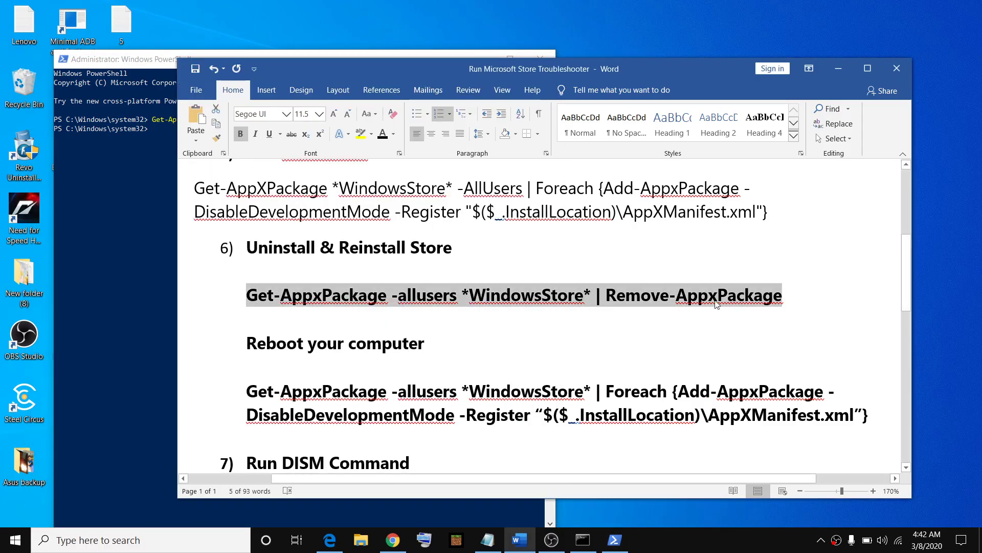
left_click_drag(783, 295, 246, 296)
left_click_drag(277, 342, 450, 344)
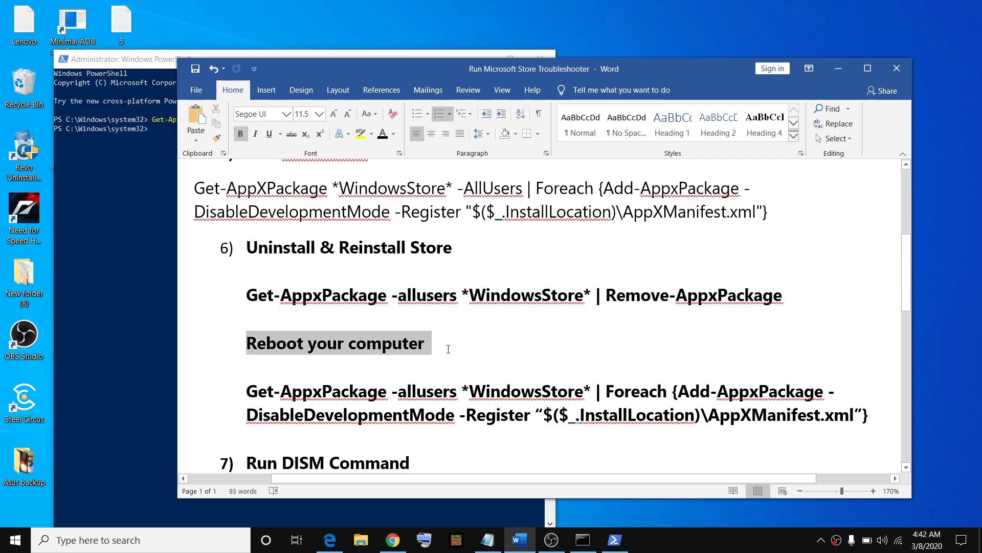
left_click(14, 540)
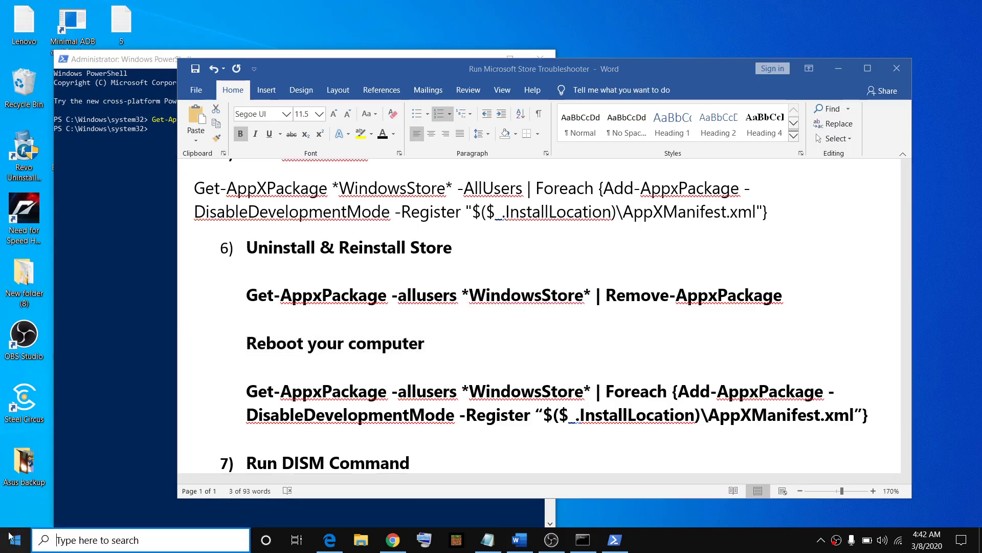
left_click(15, 521)
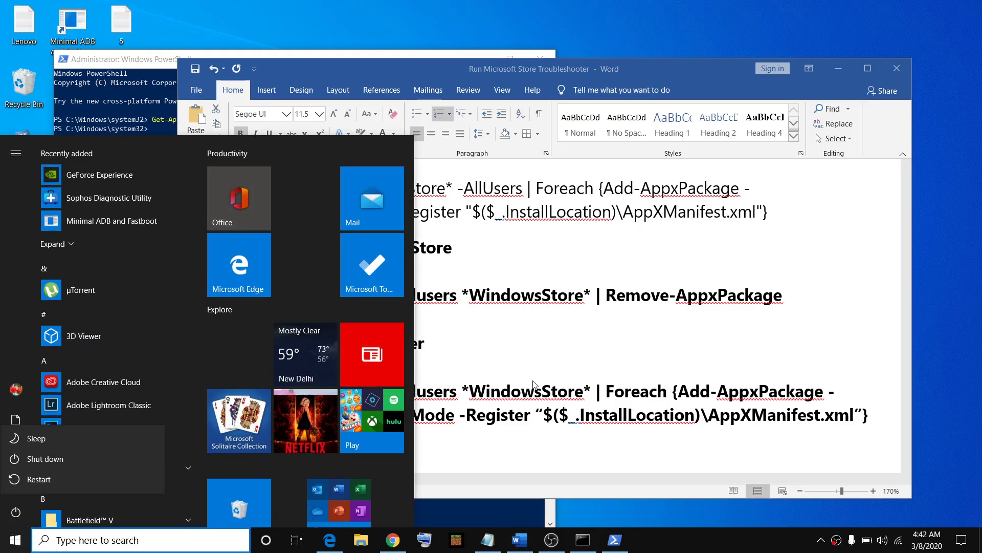
left_click(580, 345)
left_click(542, 353)
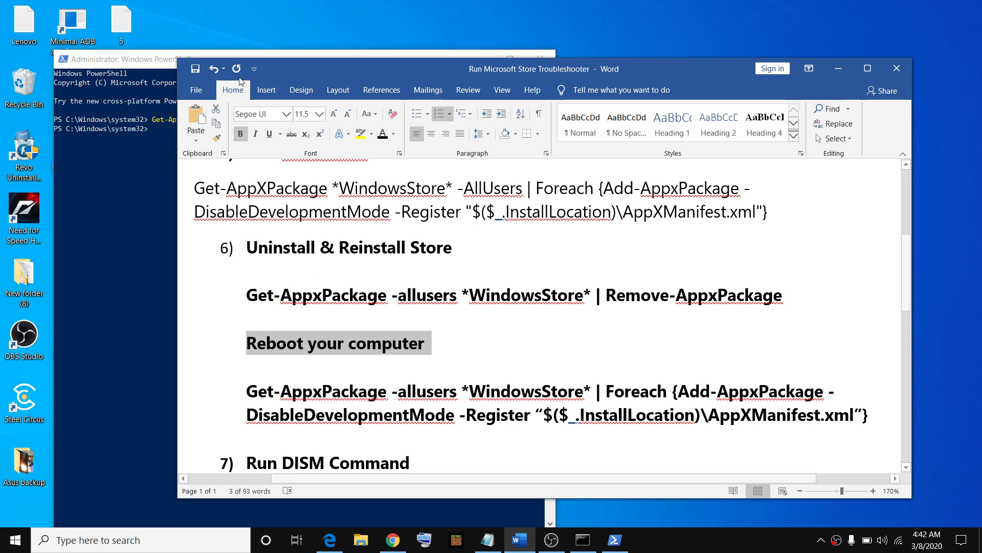
Close the old PowerShell window, search for powershell, and open a new Windows PowerShell session as administrator
left_click(118, 64)
left_click(540, 59)
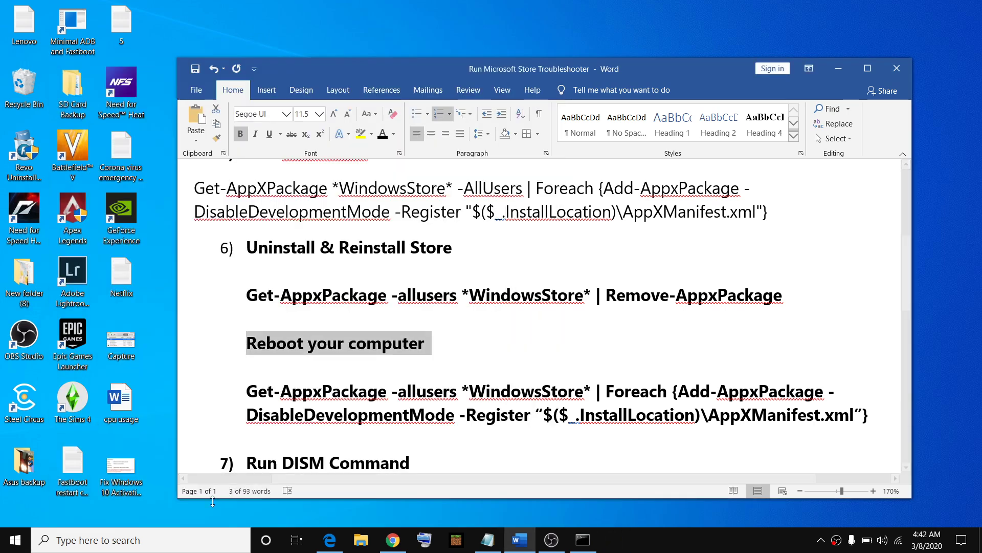
left_click(180, 537)
type("pow")
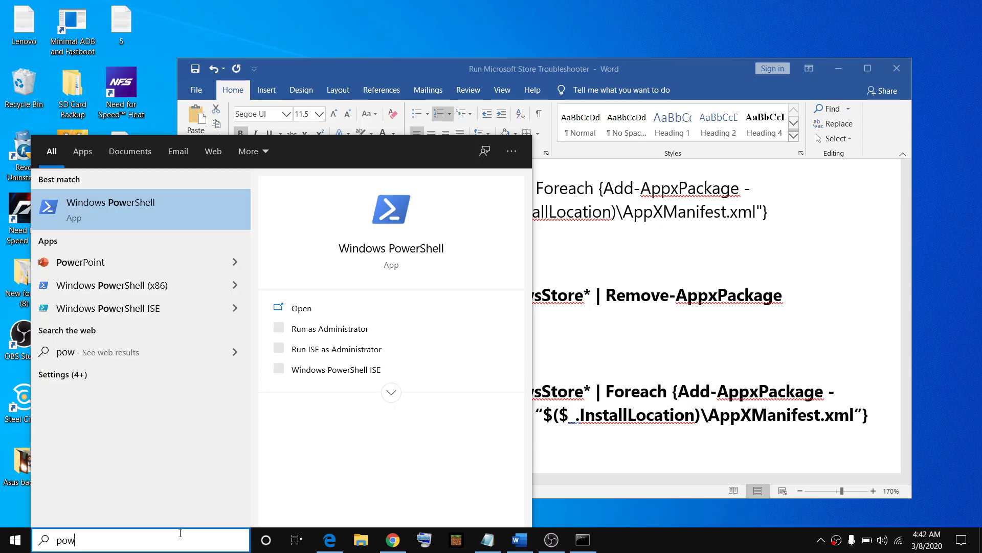
type("ershell")
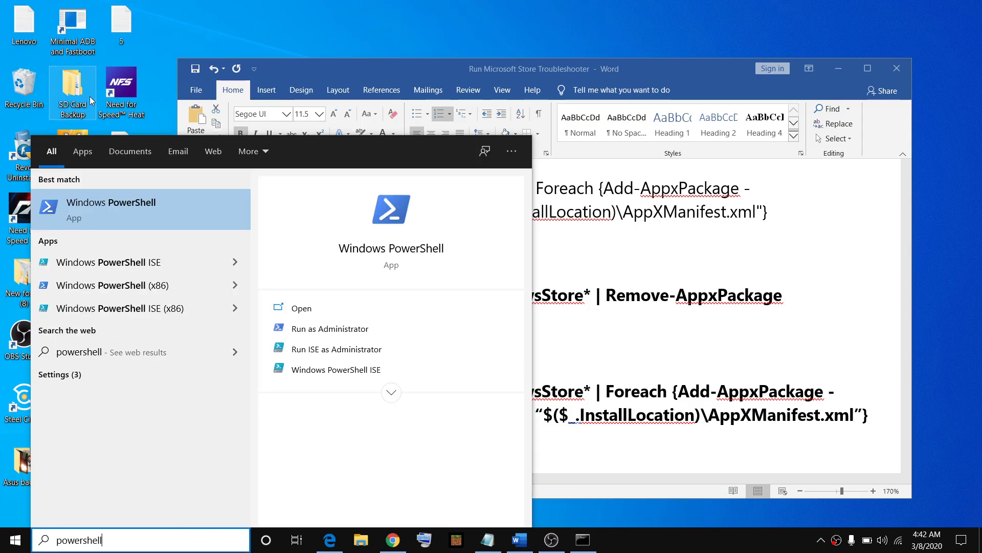
right_click(99, 207)
left_click(154, 218)
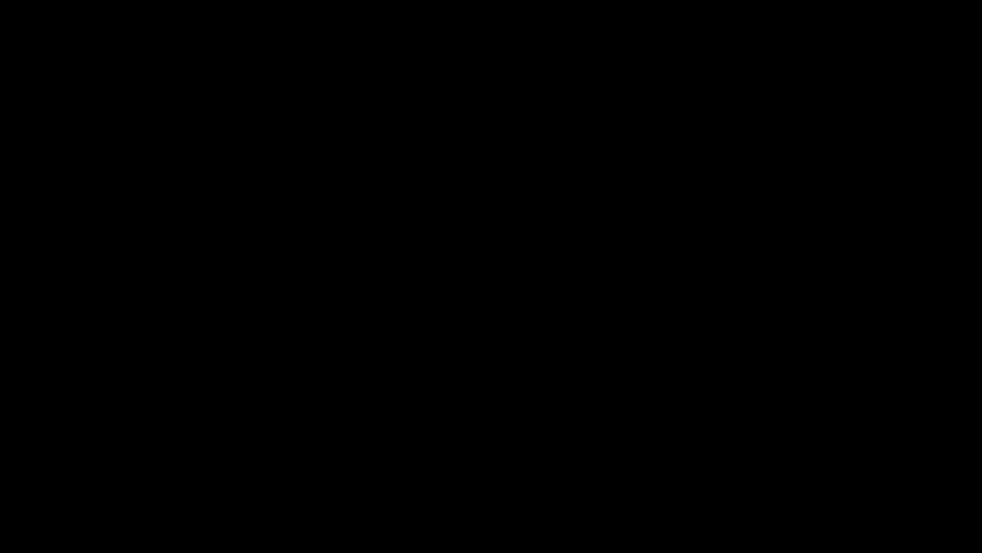
Copy the Get-AppxPackage -allusers *WindowsStore* | Foreach {Add-AppxPackage ...} command below "Reboot your computer", and run it in PowerShell to reinstall the Store
left_click_drag(869, 415, 254, 396)
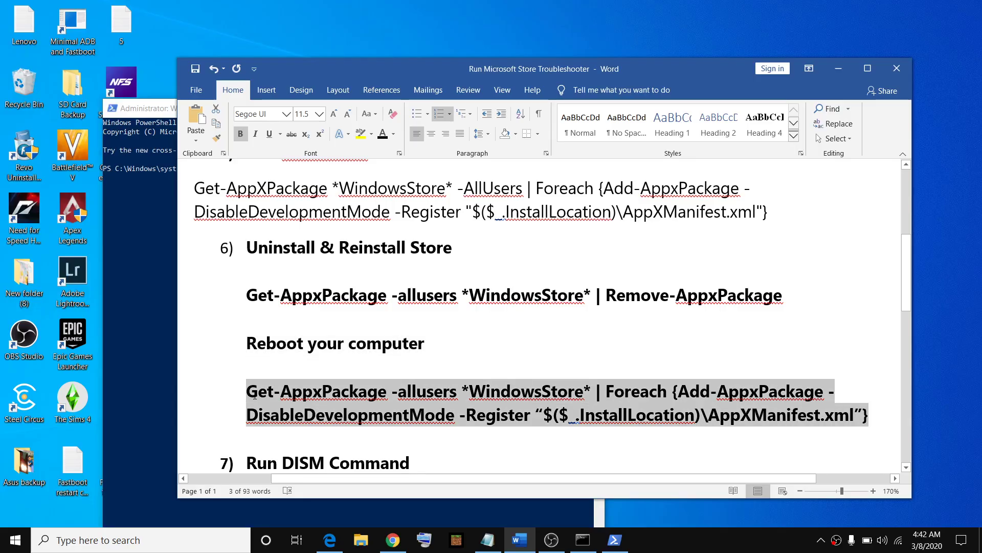
right_click(279, 406)
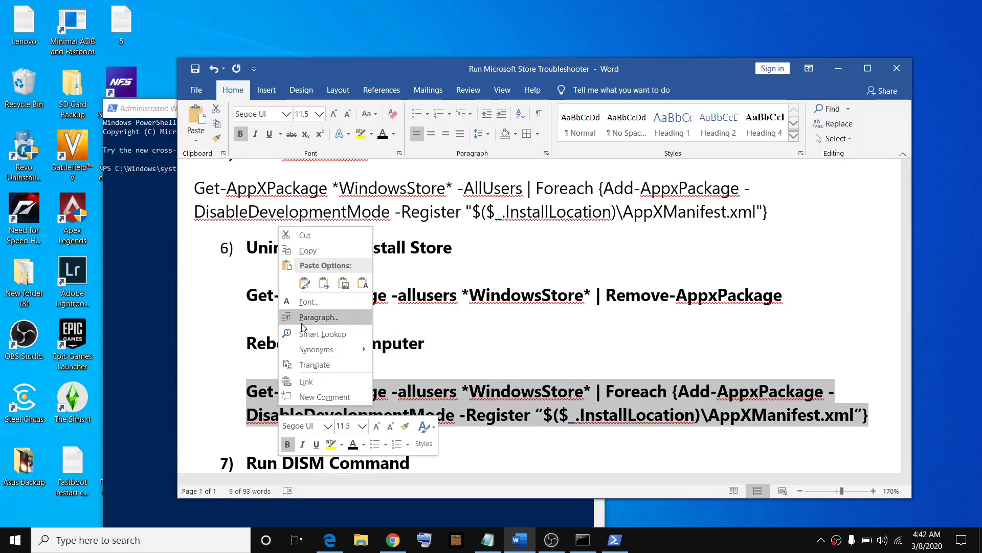
left_click(307, 255)
left_click(615, 539)
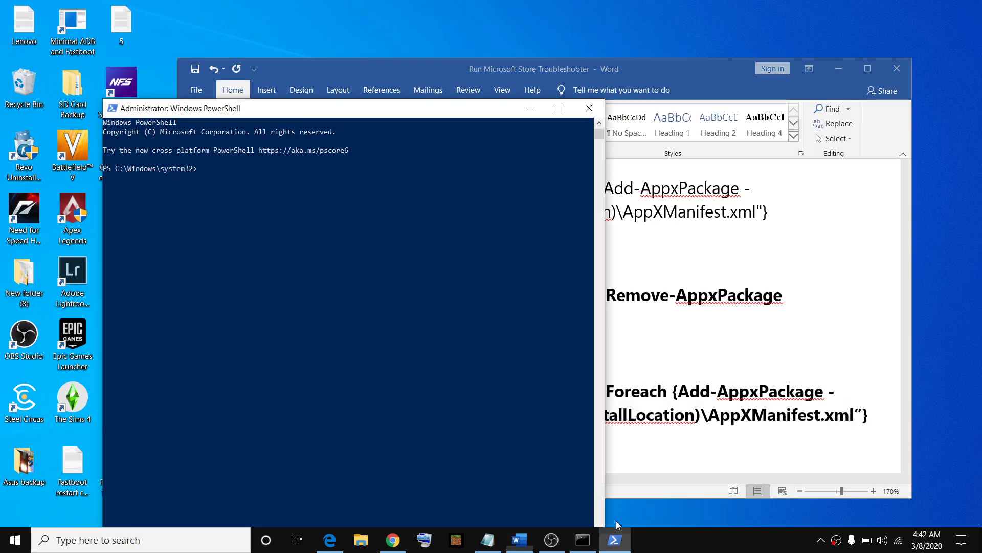
key("ctrl+v")
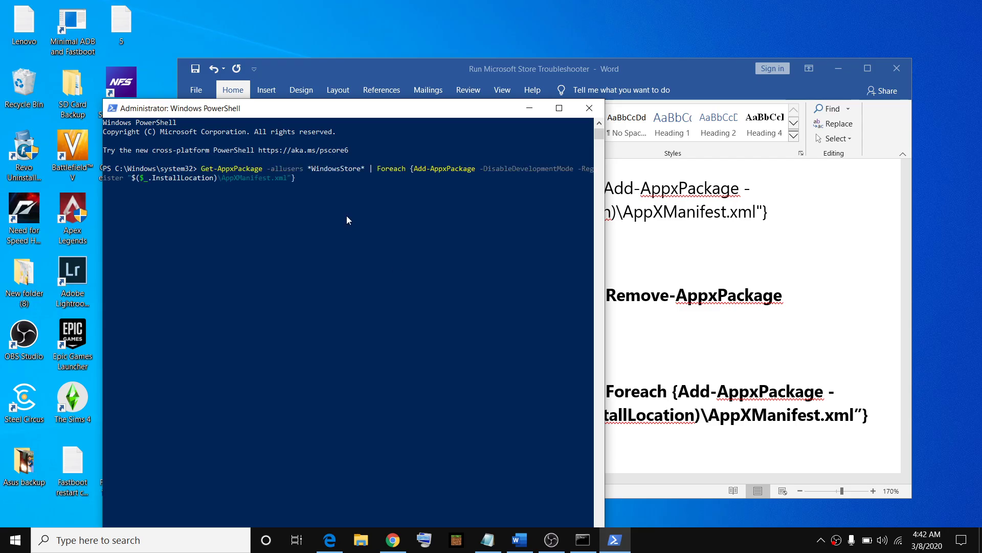
key("Return")
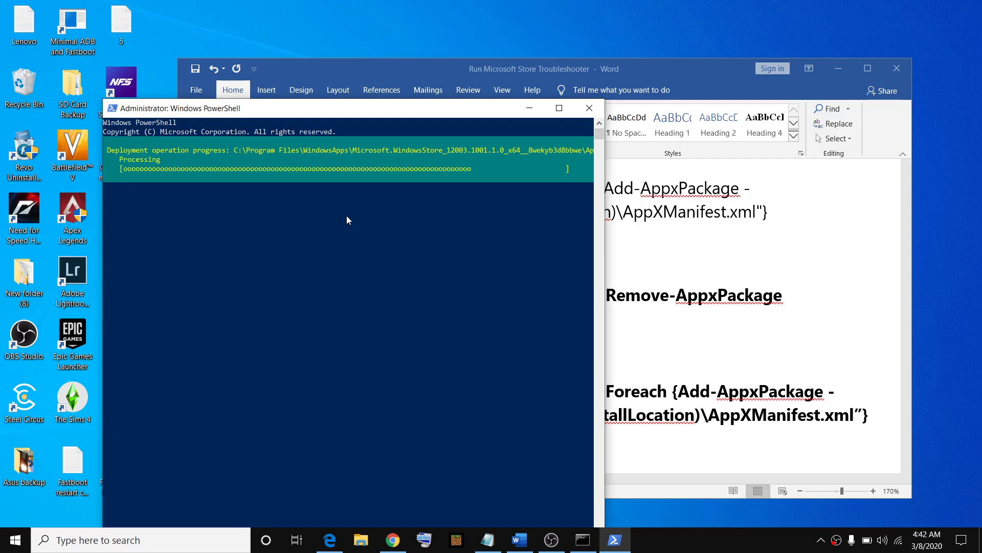
Search for microsoft store, open Microsoft Store, and move its window aside so the desktop icons are uncovered
left_click(108, 546)
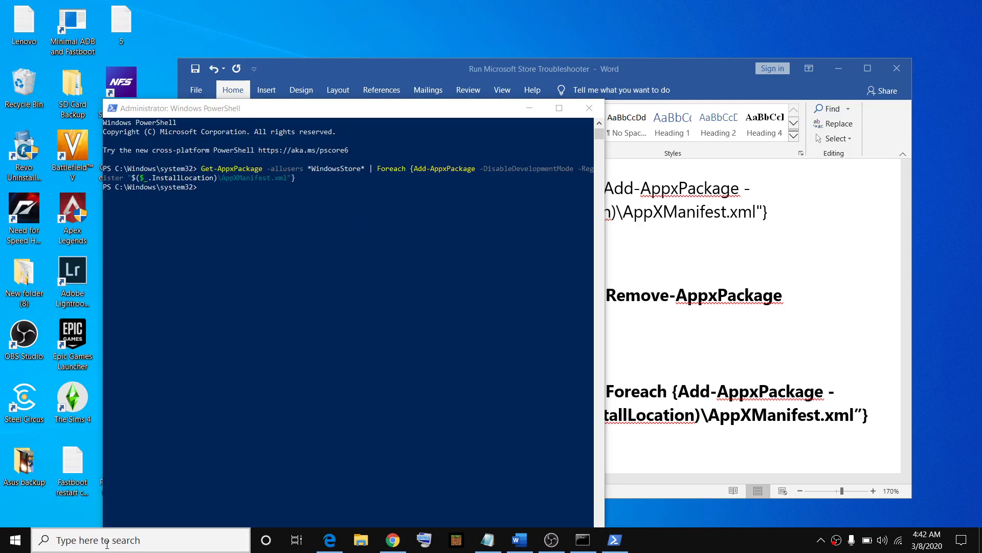
type("mic")
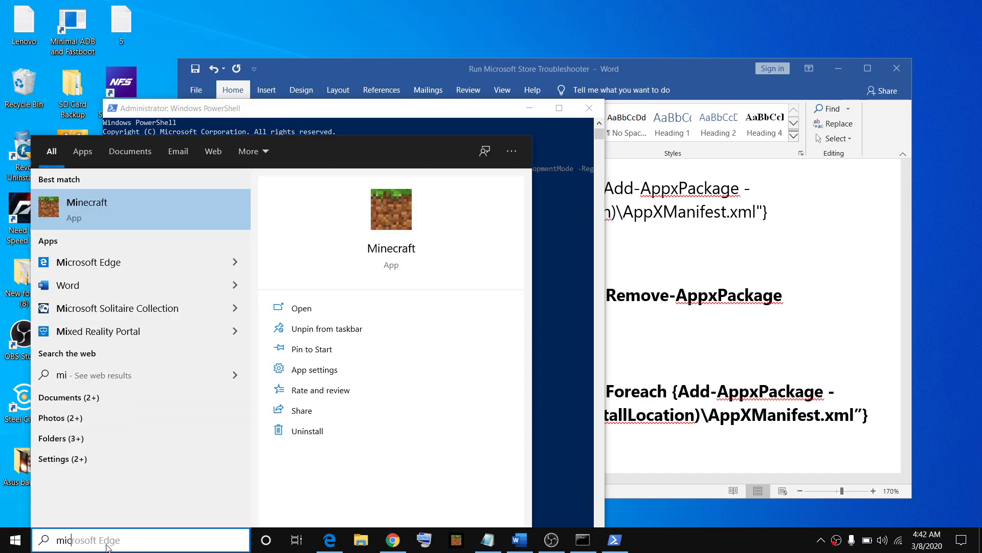
type("rosft")
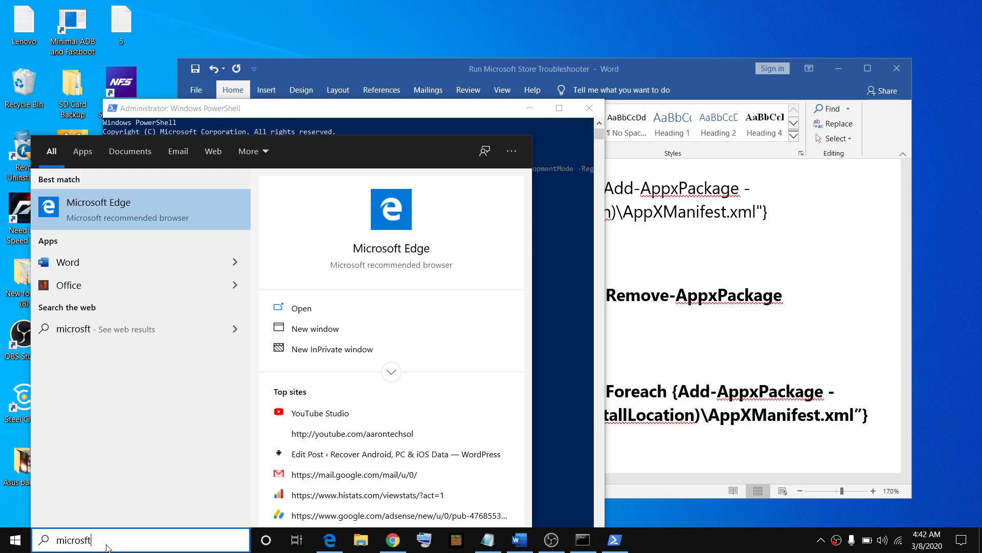
key("BackSpace")
key("BackSpace")
type("oft")
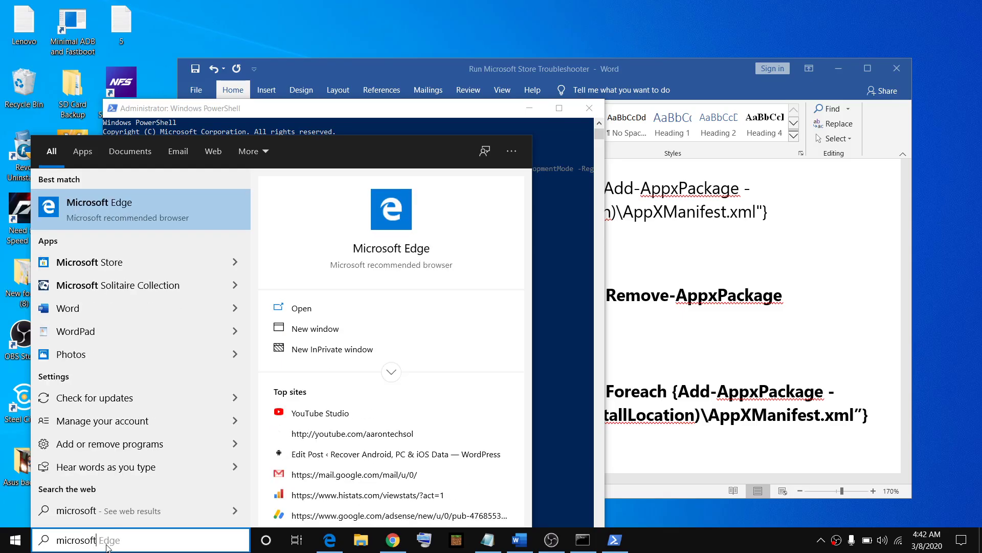
type(" store")
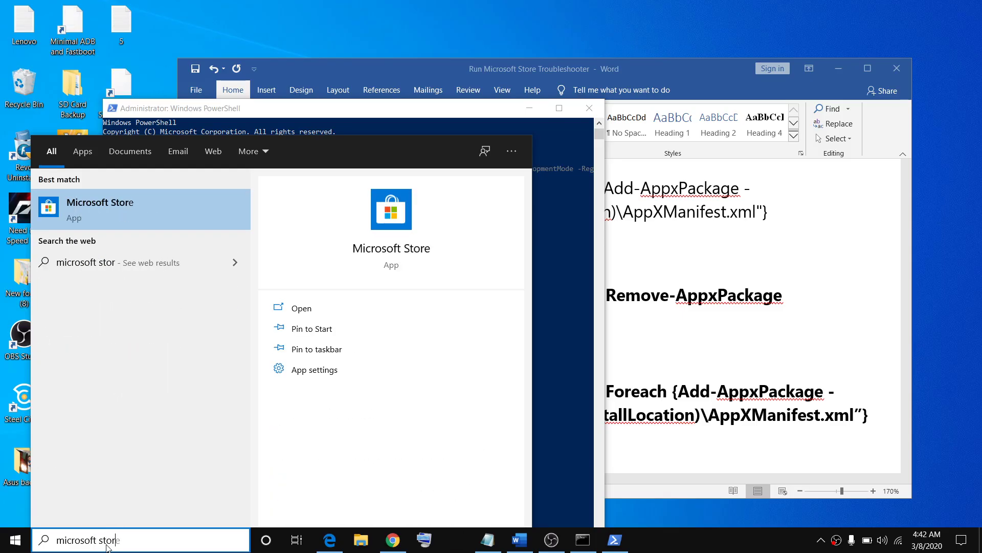
left_click(126, 213)
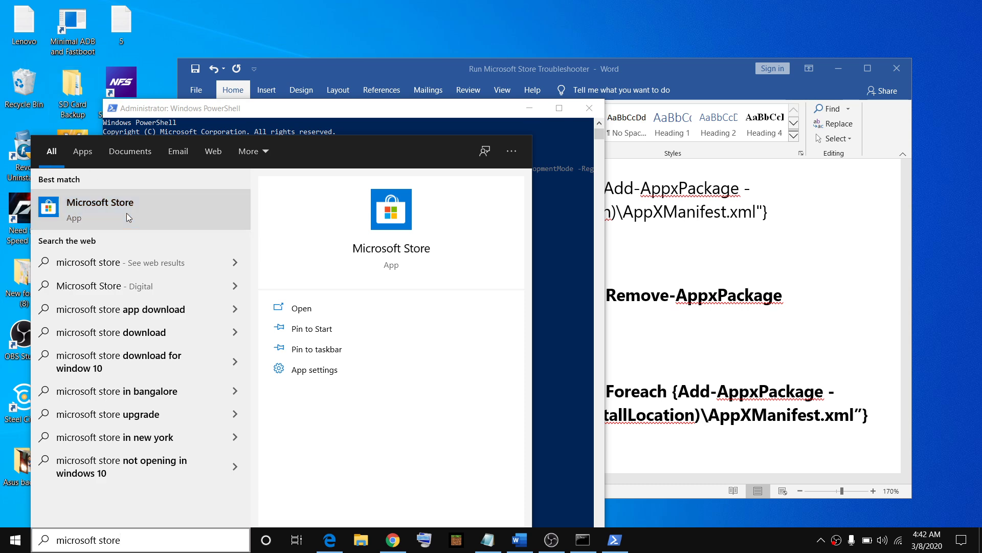
left_click_drag(219, 17, 497, 19)
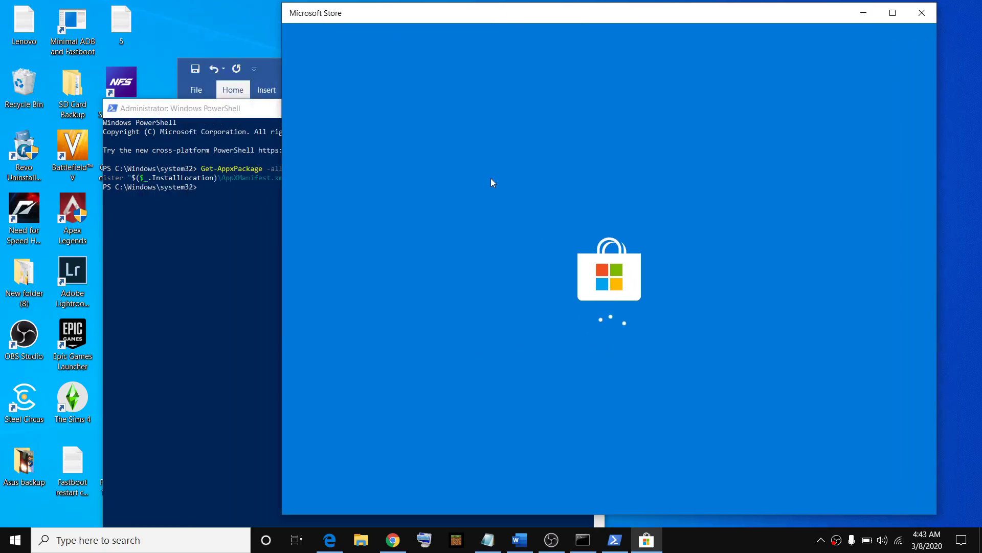
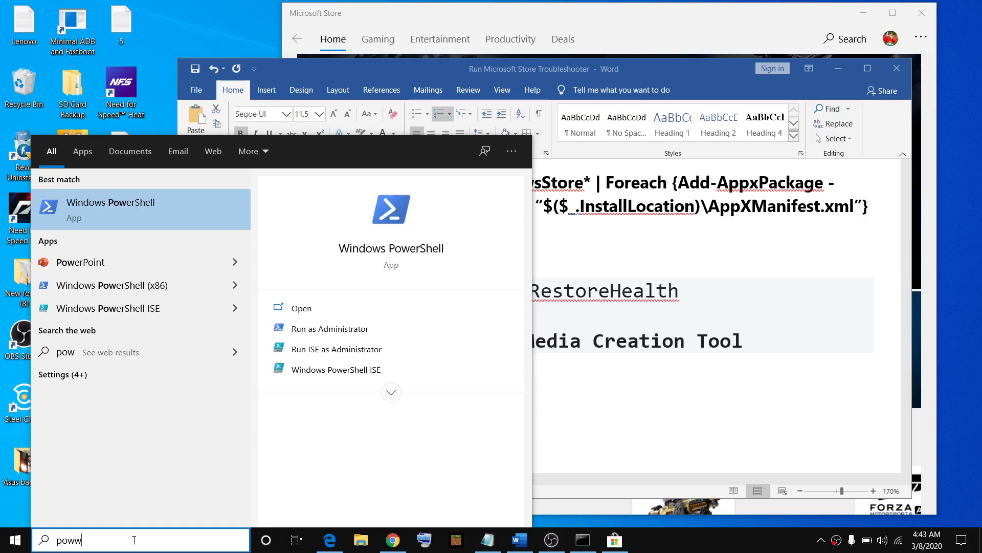
Correct the Windows search to "power she", open Windows PowerShell as administrator, and approve the elevation prompt
key("BackSpace")
key("BackSpace")
key("BackSpace")
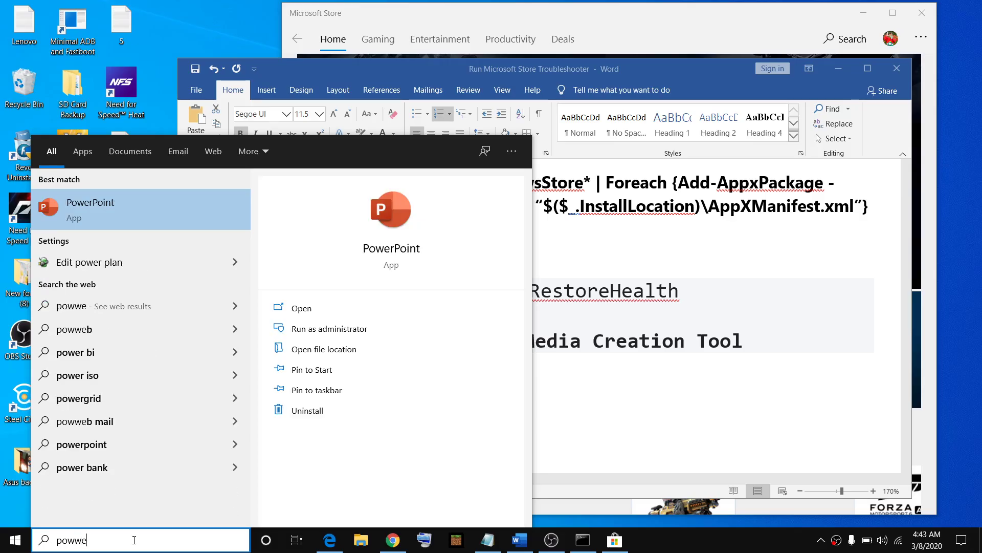
type("er she")
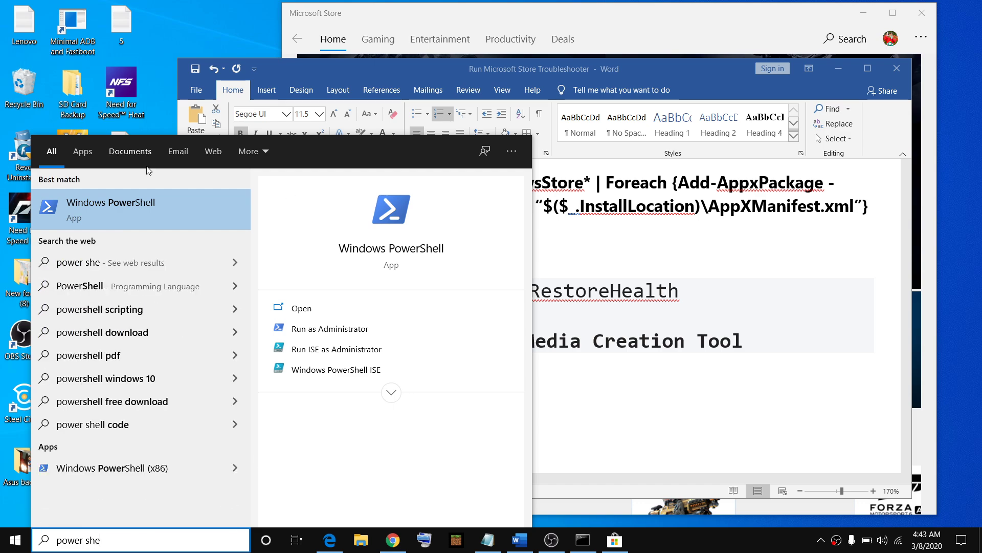
right_click(138, 202)
left_click(163, 221)
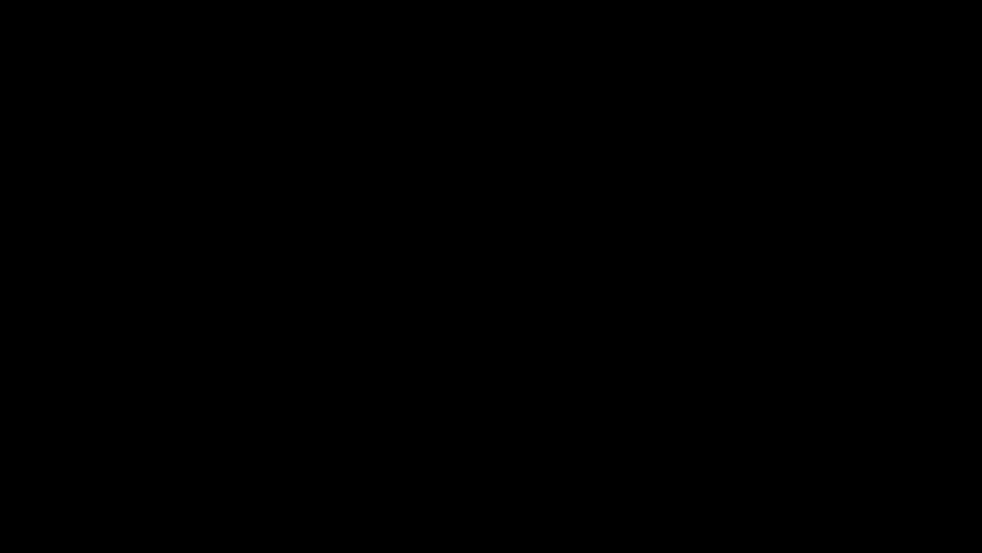
key("alt+y")
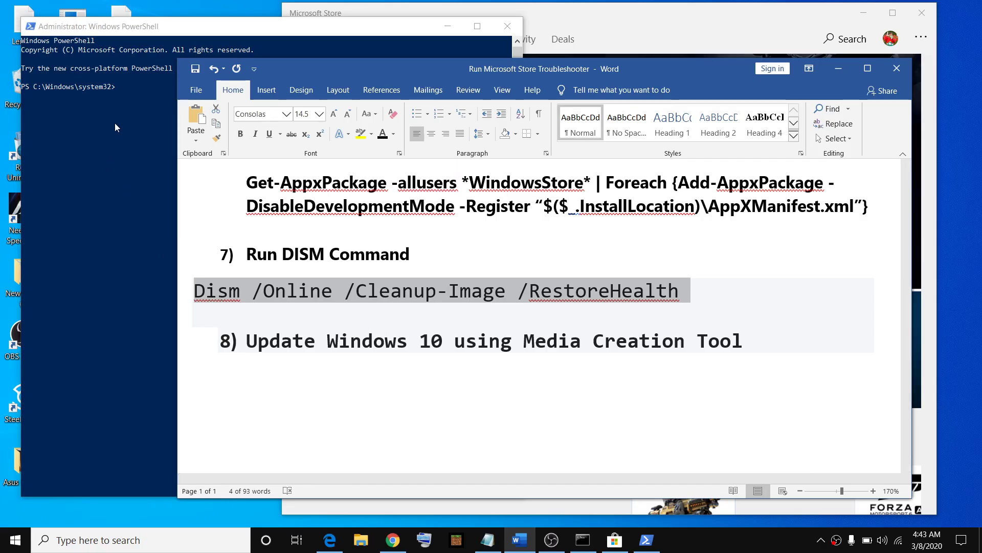
Paste the copied Dism /Online /Cleanup-Image /RestoreHealth command into the administrator PowerShell session and run it
left_click(118, 114)
left_click(129, 95)
right_click(145, 96)
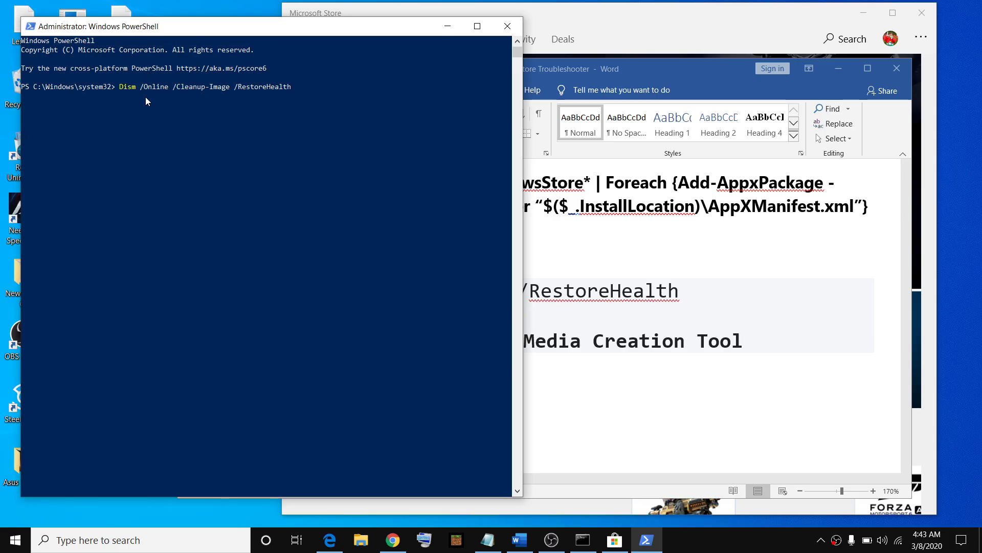
key("Return")
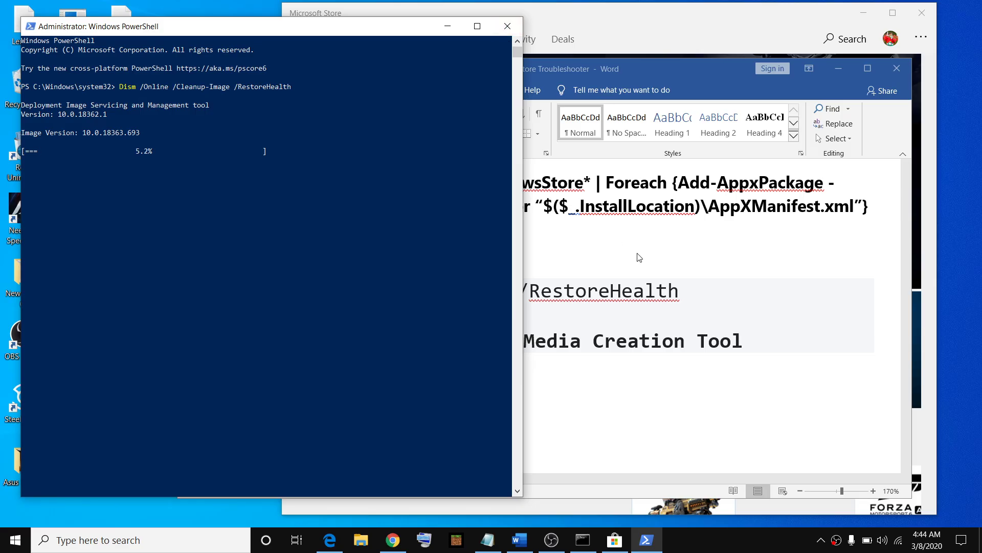
Switch to the Word document and highlight the eighth fix, "Update Windows 10 using Media Creation Tool"
left_click(519, 540)
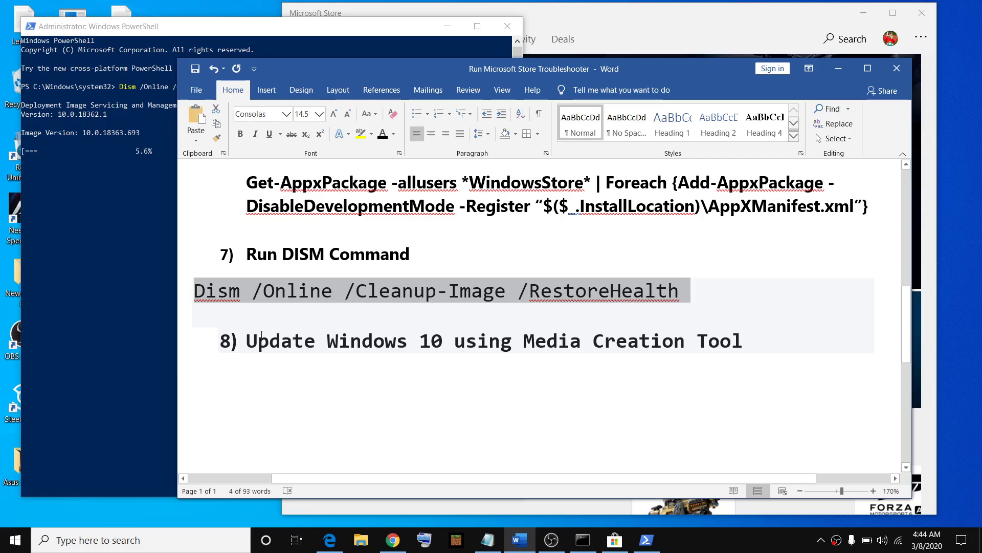
left_click_drag(266, 339, 510, 353)
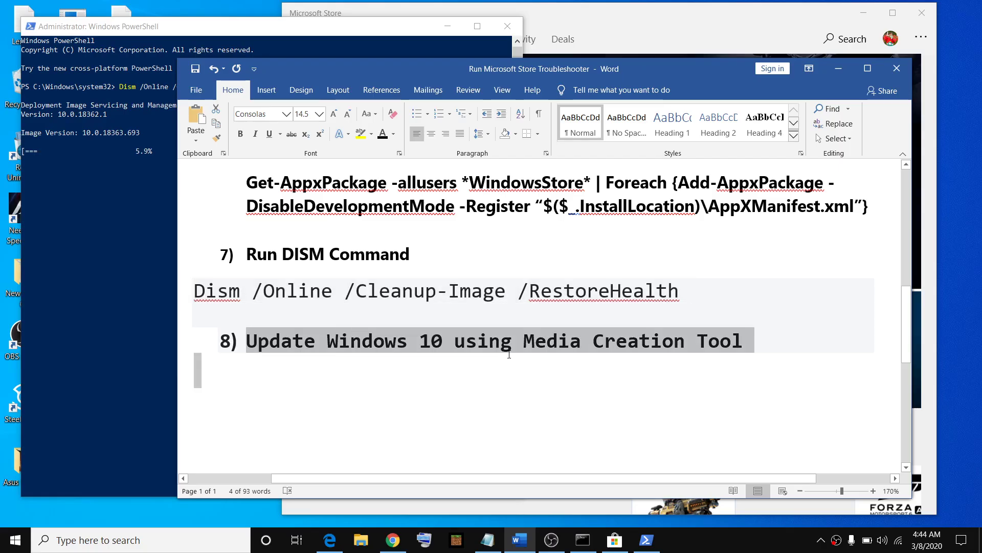
left_click_drag(721, 351, 743, 342)
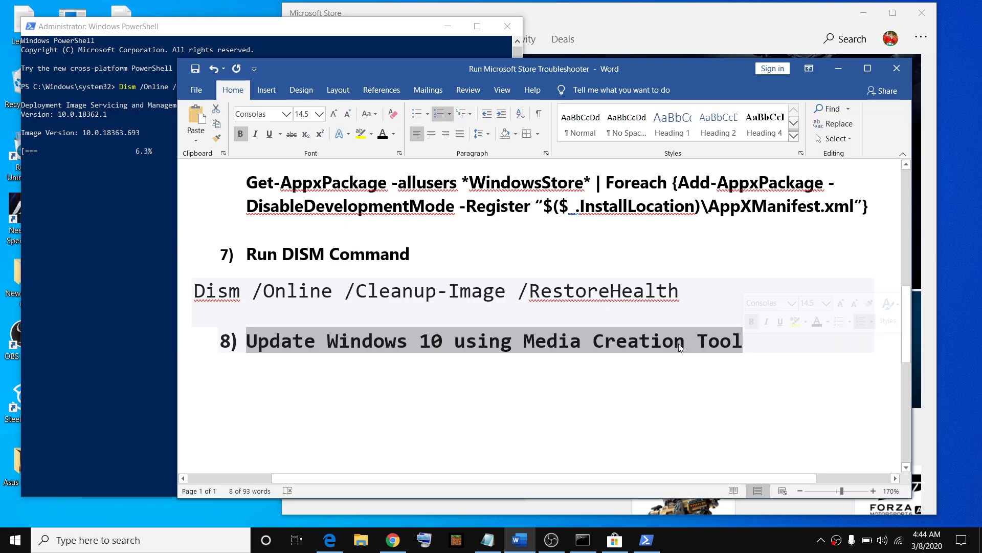
In a new Google Chrome window, search for Media Creation Tool and open Microsoft's Windows 10 download page from the results
right_click(393, 539)
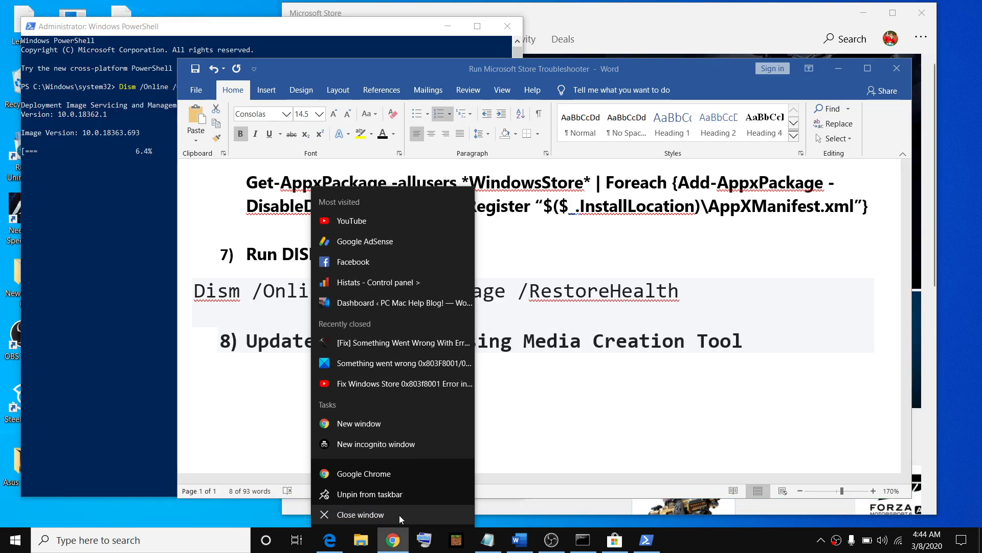
left_click(364, 471)
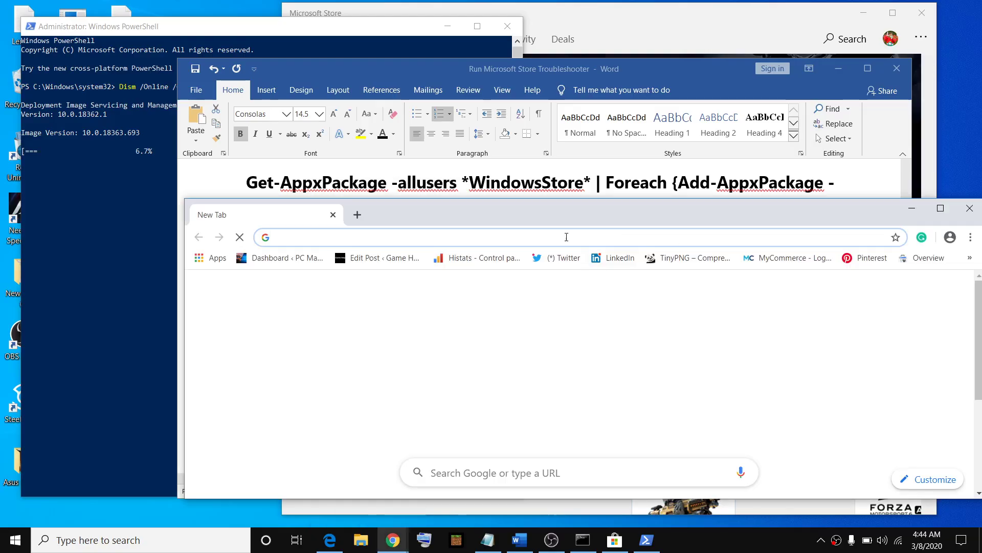
type("media Creation Tool")
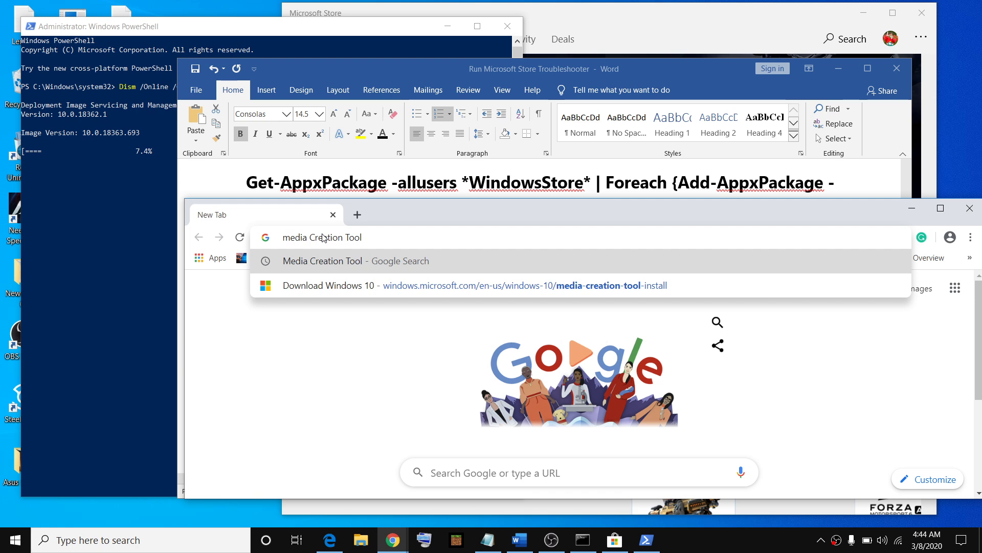
key("Return")
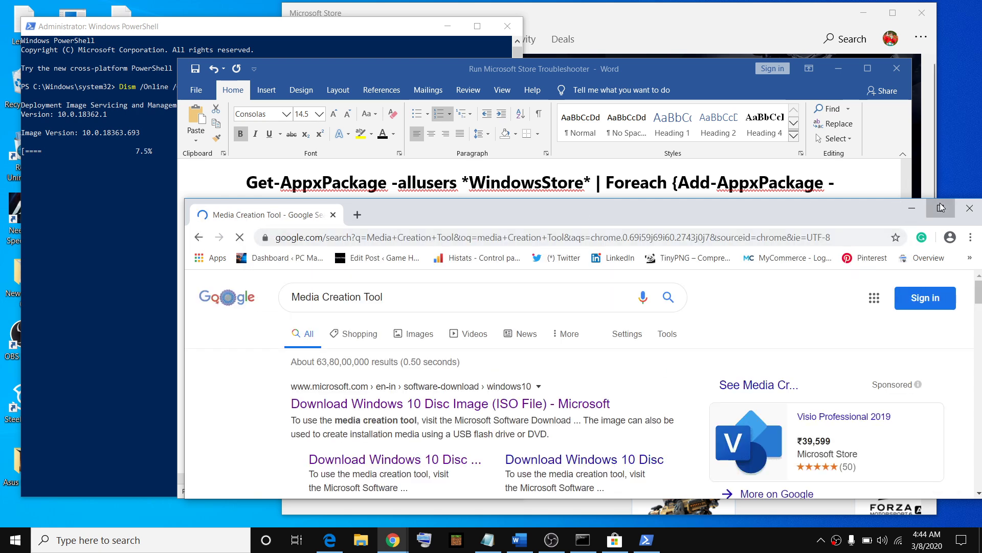
left_click(941, 208)
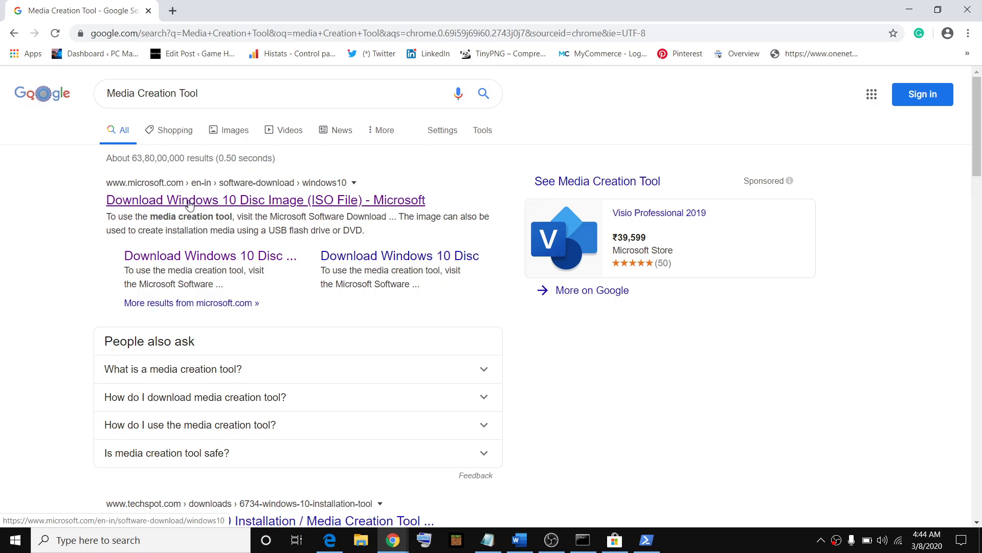
left_click(265, 204)
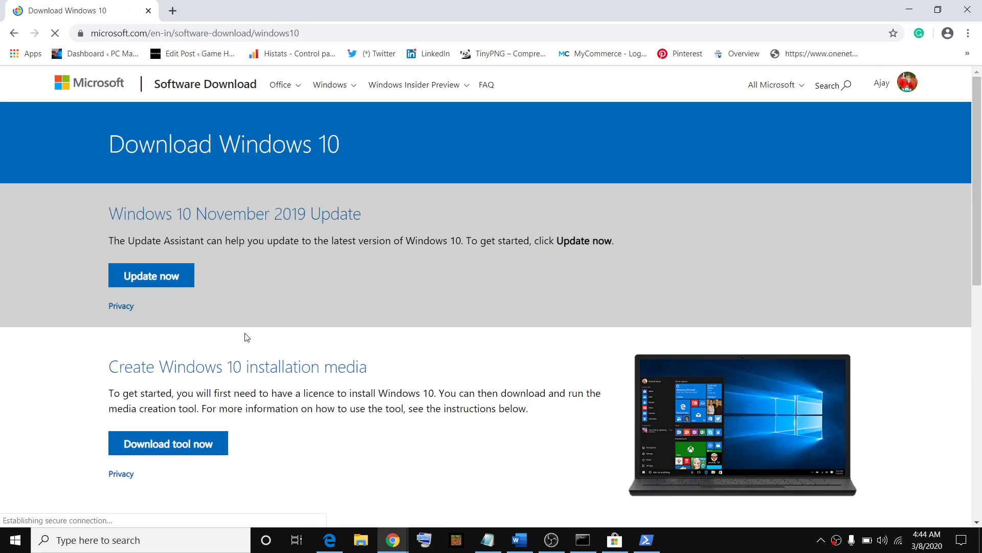
Download the media creation tool from the "Create Windows 10 installation media" section and launch it, approving the elevation prompt
scroll(252, 342, "down", 3)
left_click(216, 327)
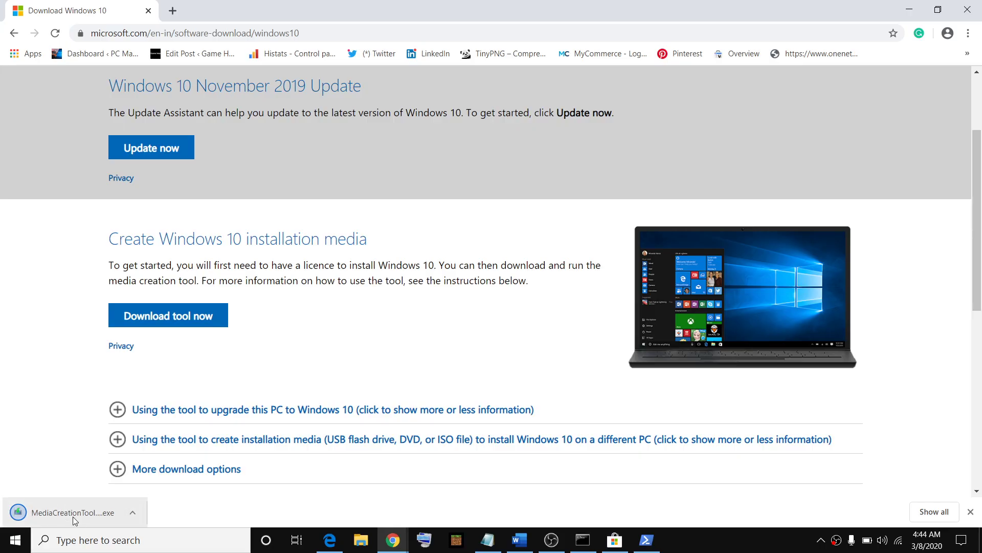
left_click(81, 517)
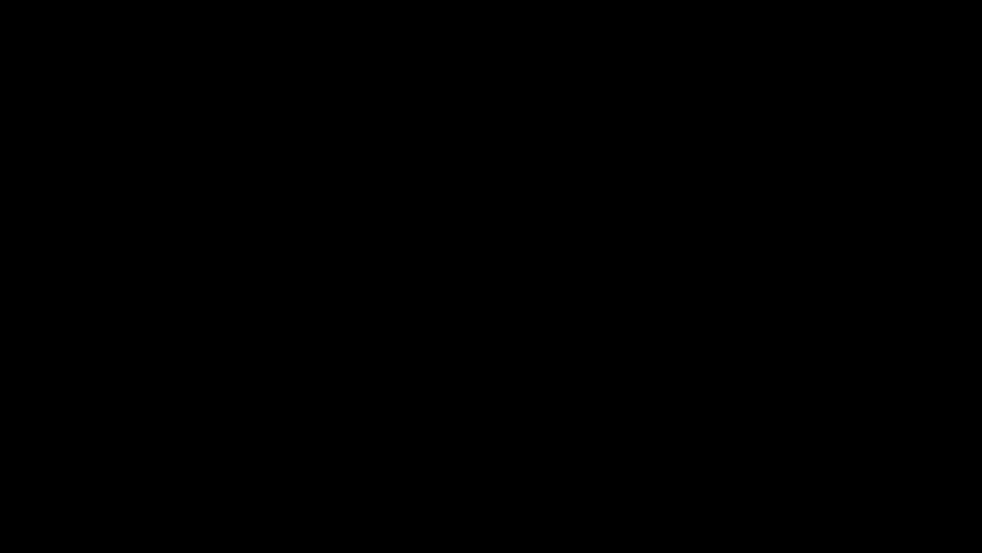
left_click(554, 221)
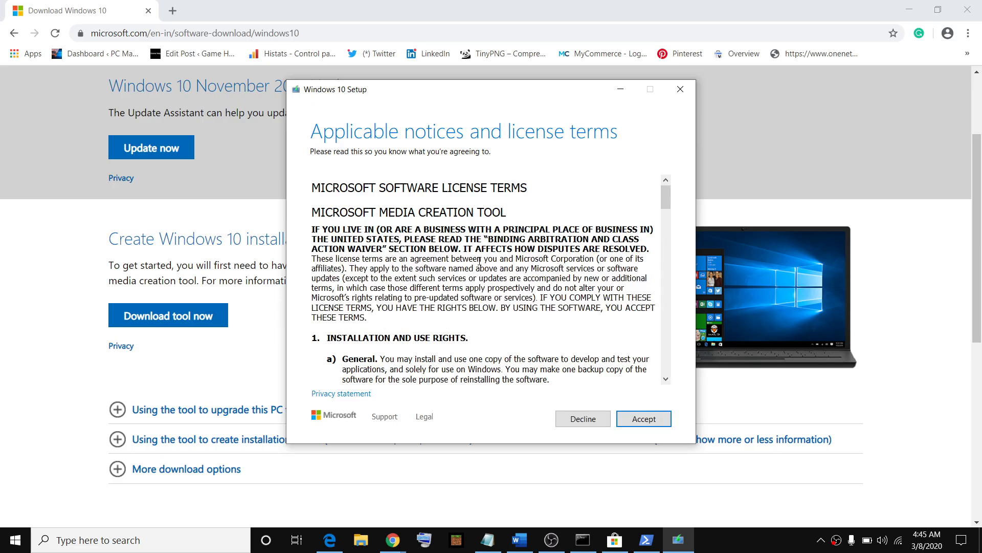
Accept the Windows 10 Setup license terms and start the upgrade with the "Upgrade this PC now" option
left_click(644, 418)
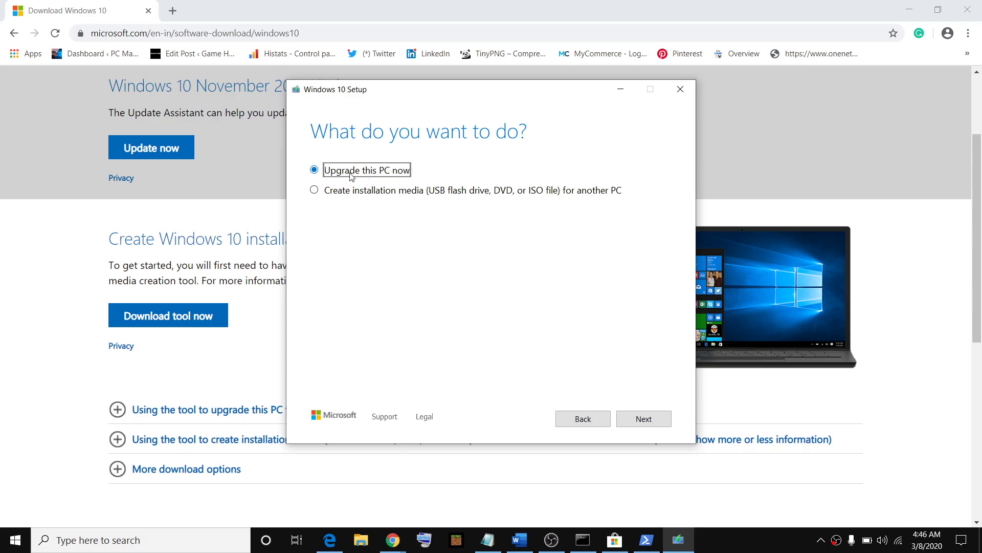
left_click(643, 420)
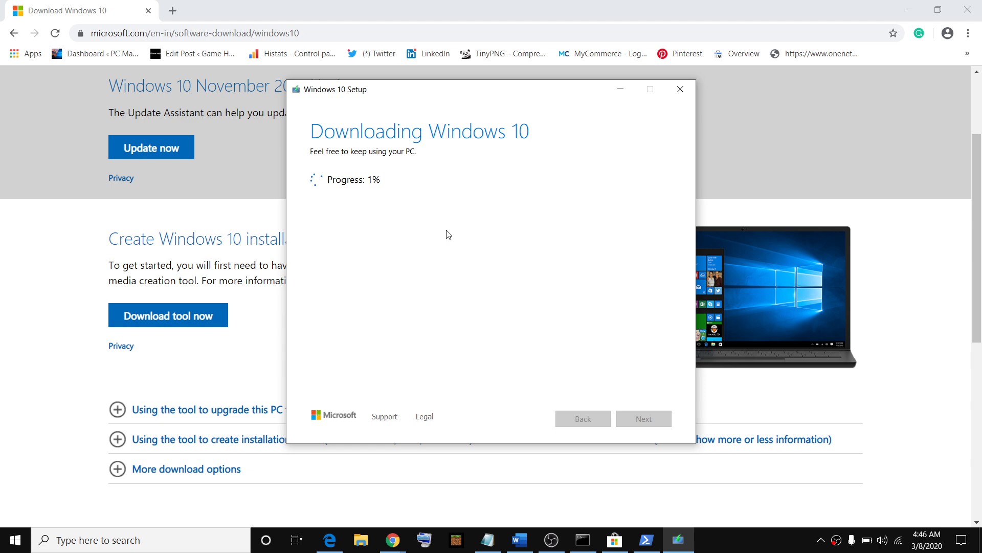
left_click(755, 536)
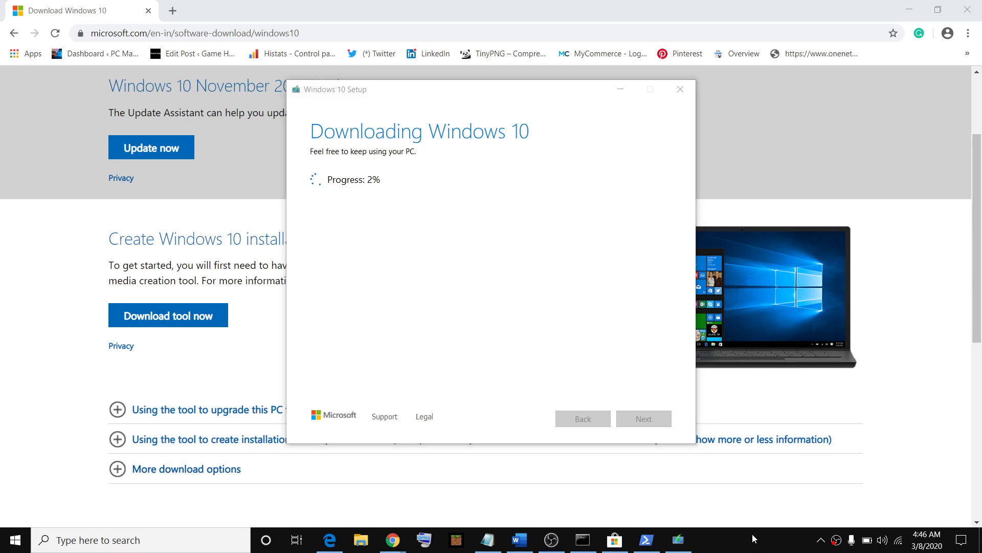
mouse_move(678, 534)
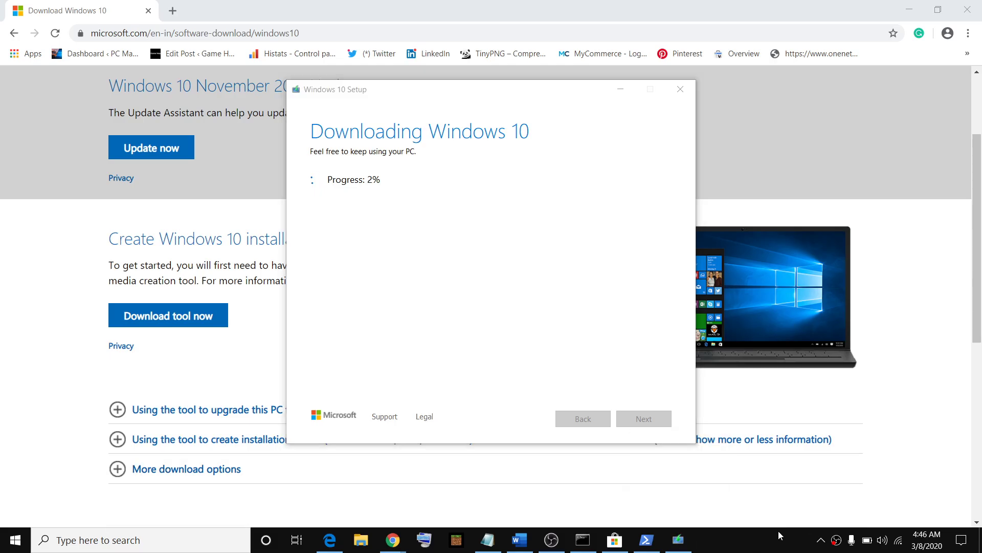